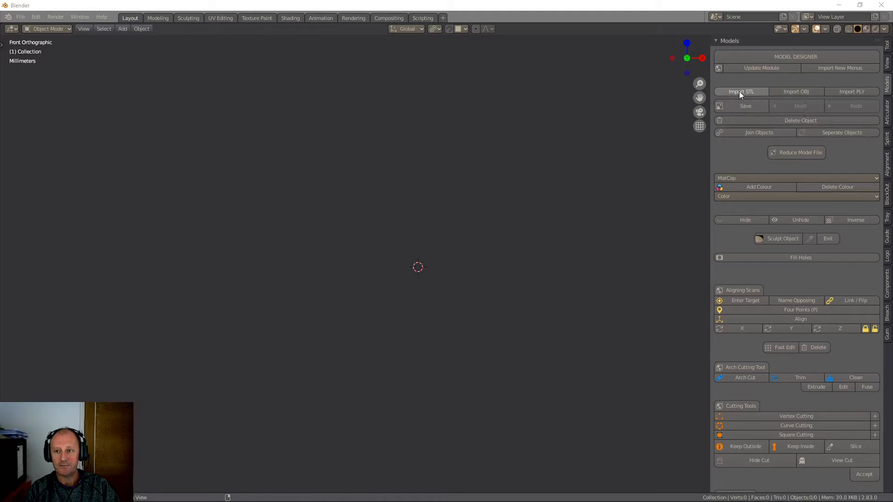
Import the STL scans b4d_lower.stl and b4d_upper.stl together from the C:\B4D\ModelDesignerPC\SampleModels folder
{"action": "left_click", "coordinate": [738, 91]}
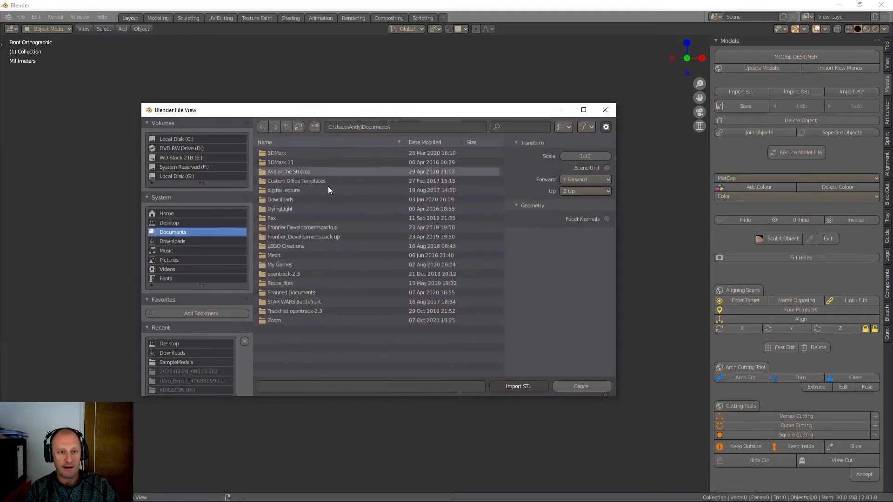
{"action": "left_click", "coordinate": [174, 139]}
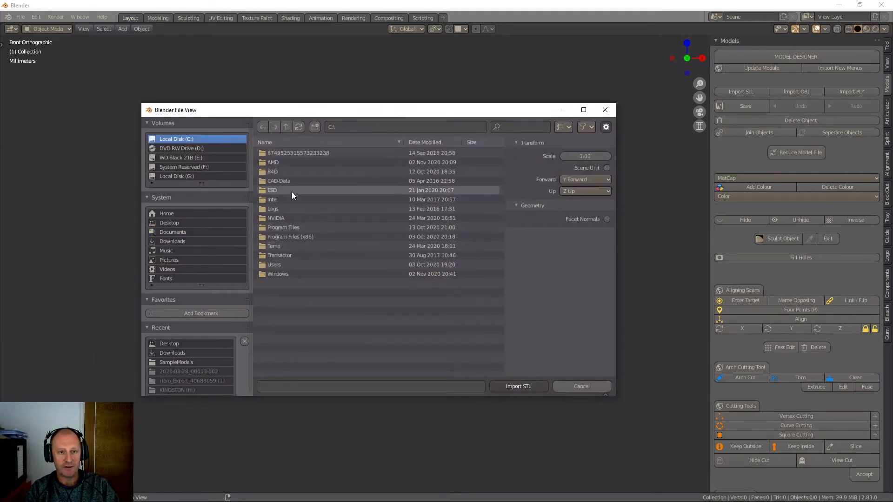
{"action": "double_click", "coordinate": [281, 172]}
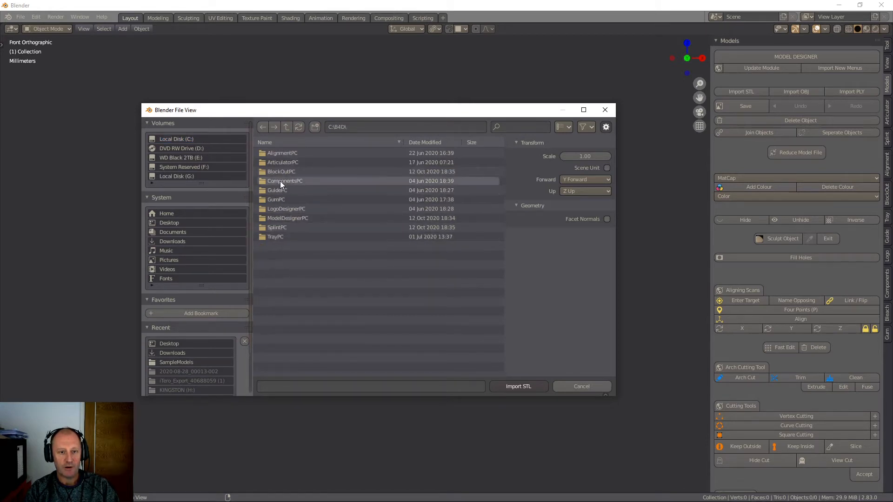
{"action": "double_click", "coordinate": [291, 220]}
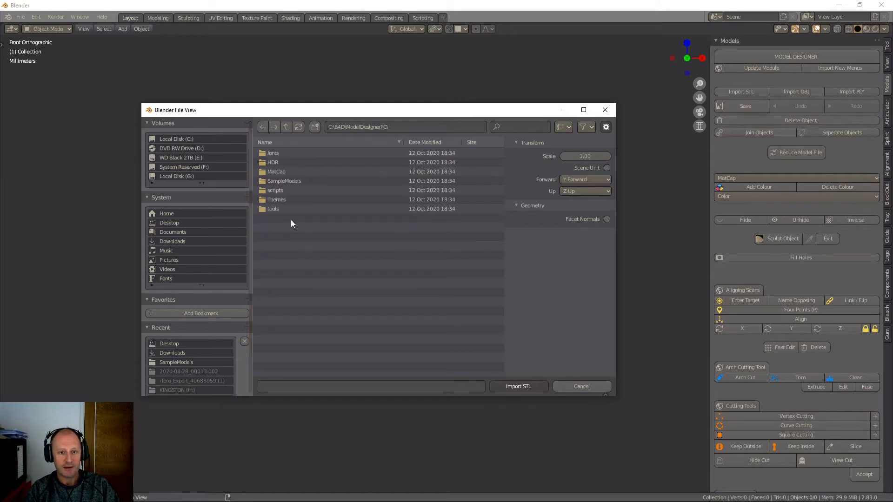
{"action": "double_click", "coordinate": [283, 180]}
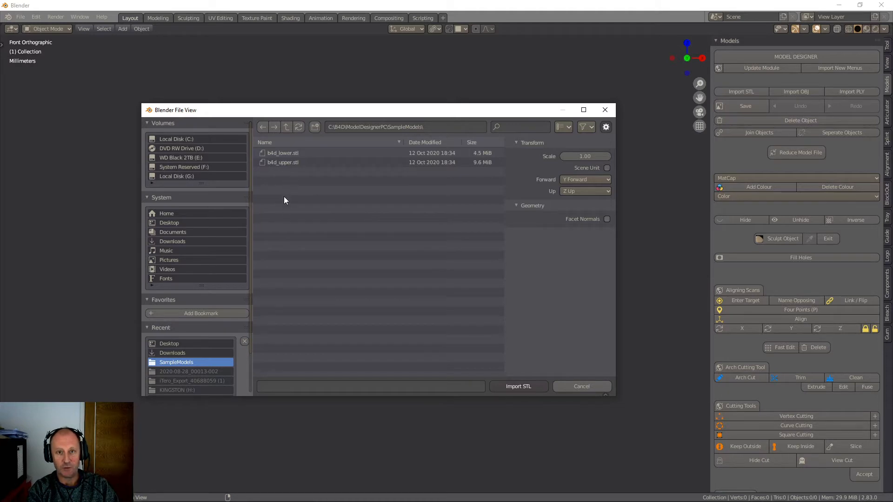
{"action": "left_click", "coordinate": [280, 154]}
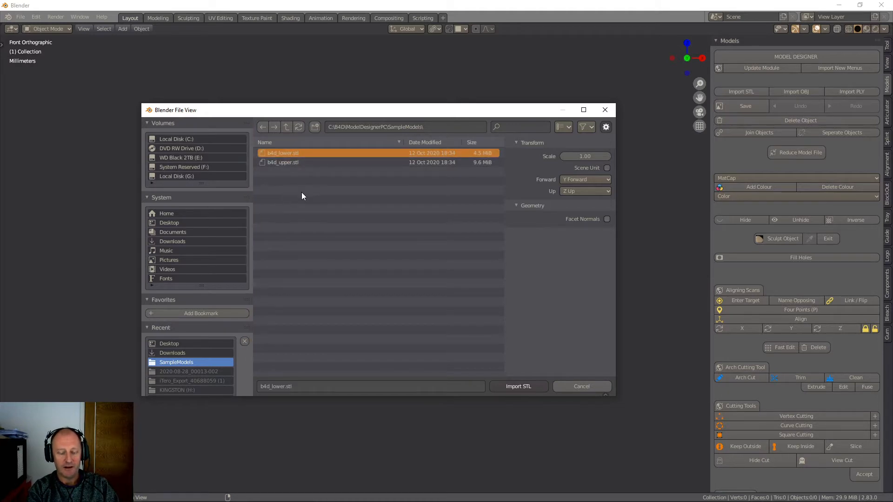
{"action": "left_click", "coordinate": [283, 161], "text": "shift"}
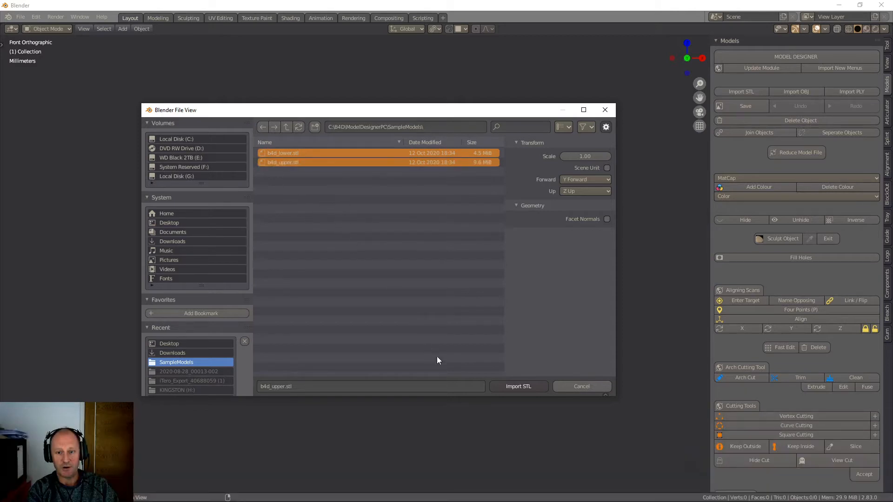
{"action": "left_click", "coordinate": [501, 387]}
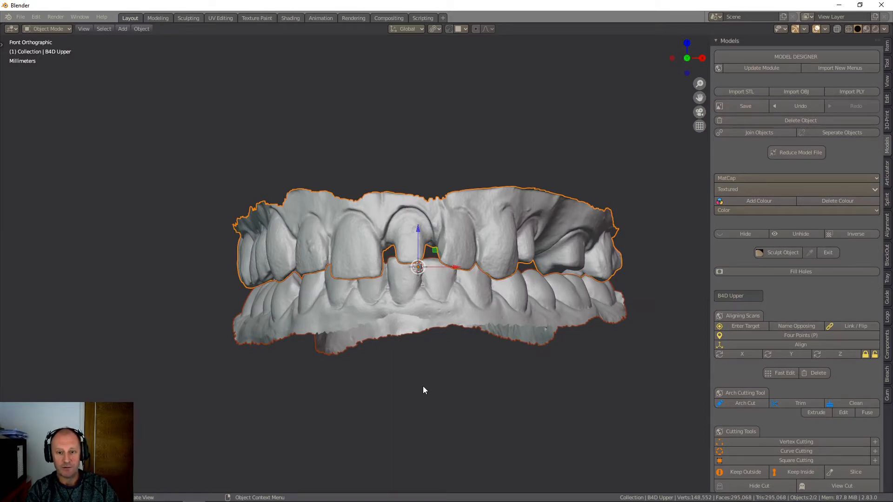
Designate the upper arch scan as the alignment target and name the lower arch scan as the opposing model
{"action": "middle_click_drag", "start_coordinate": [429, 386], "coordinate": [439, 367]}
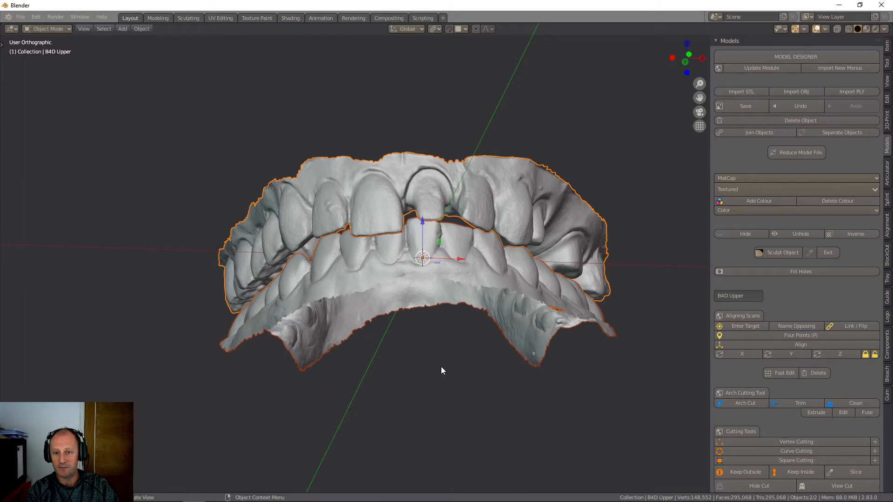
{"action": "mouse_move", "coordinate": [446, 341]}
{"action": "middle_mouse_down"}
{"action": "mouse_move", "coordinate": [445, 411]}
{"action": "mouse_move", "coordinate": [448, 357]}
{"action": "middle_mouse_up"}
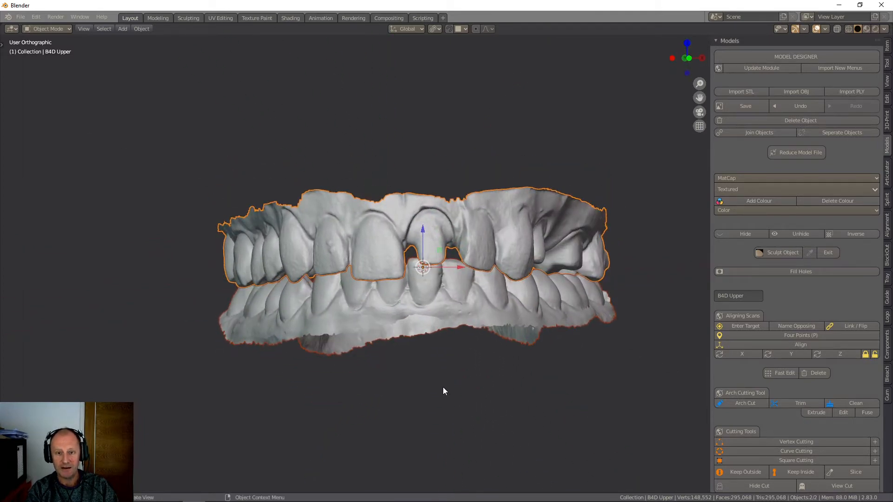
{"action": "mouse_move", "coordinate": [445, 381]}
{"action": "middle_mouse_down"}
{"action": "mouse_move", "coordinate": [448, 349]}
{"action": "mouse_move", "coordinate": [436, 390]}
{"action": "mouse_move", "coordinate": [441, 380]}
{"action": "middle_mouse_up"}
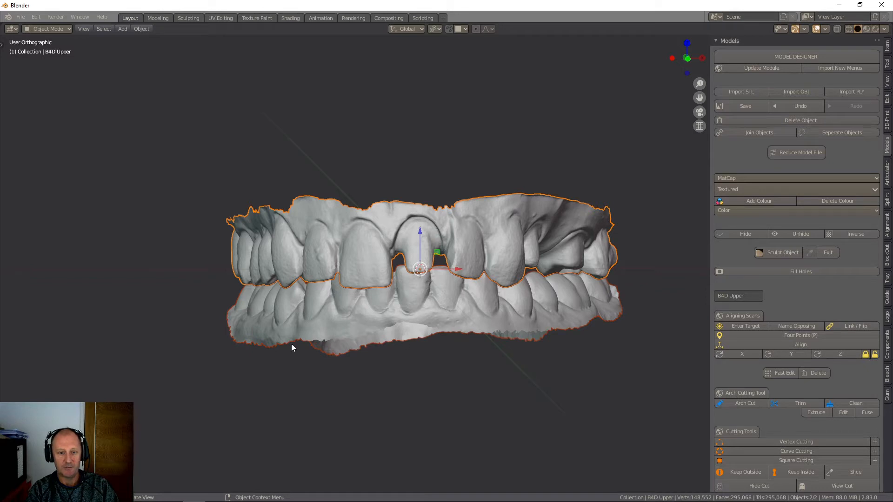
{"action": "left_click", "coordinate": [451, 392]}
{"action": "left_click", "coordinate": [351, 253]}
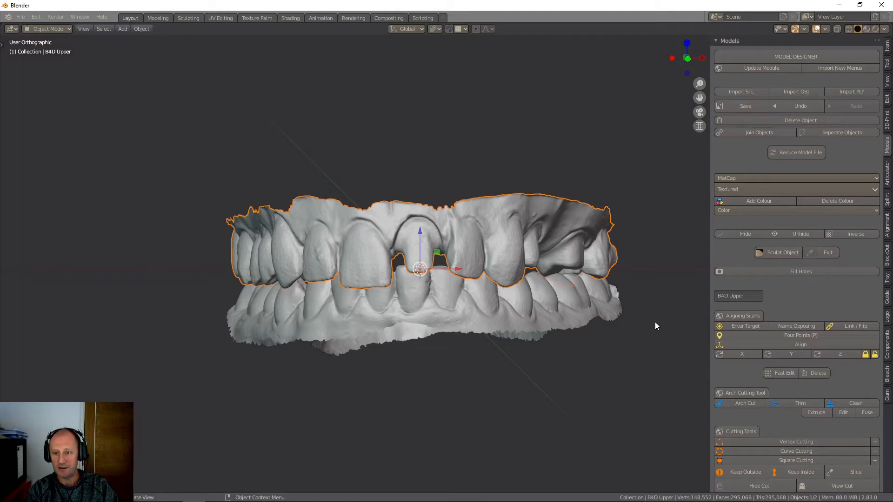
{"action": "left_click", "coordinate": [737, 328]}
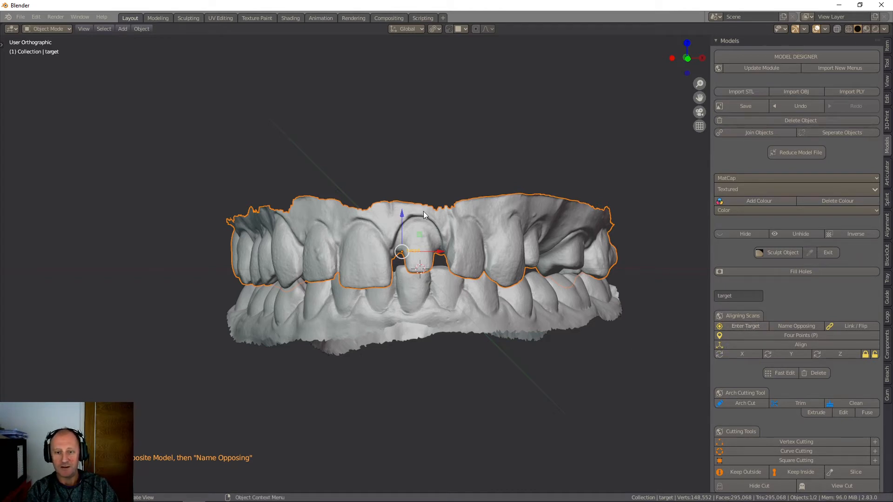
{"action": "left_click", "coordinate": [458, 300]}
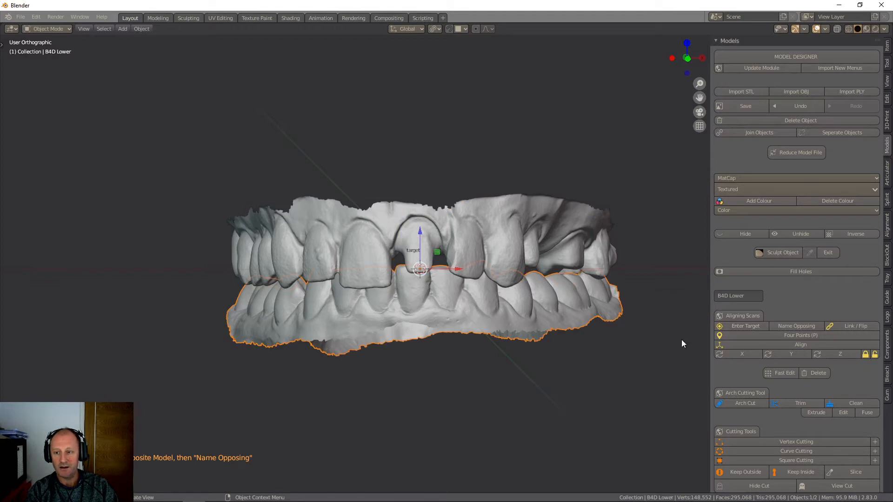
{"action": "left_click", "coordinate": [783, 327]}
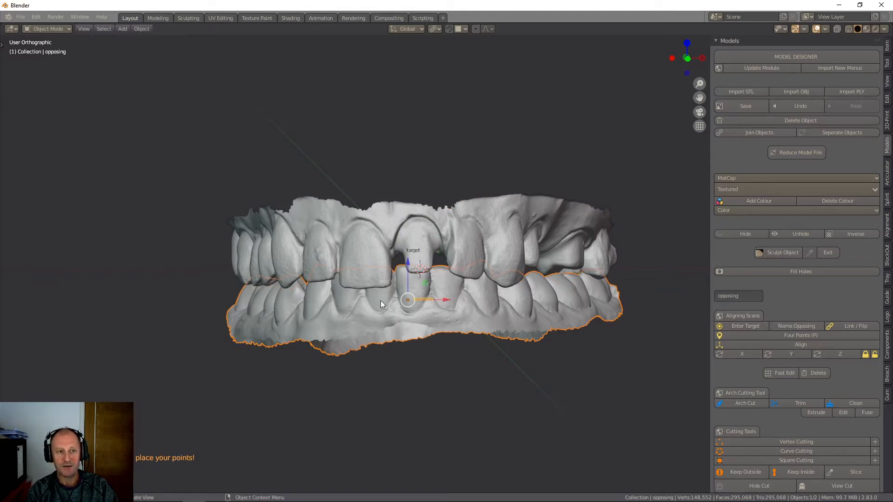
Select the upper target arch and use Link / Flip to link the opposing arch and flip to the occlusal view
{"action": "left_click", "coordinate": [320, 246]}
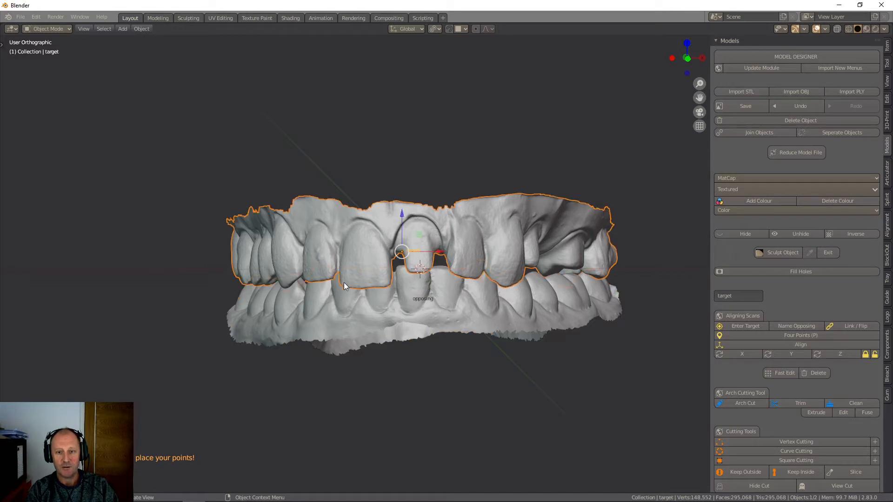
{"action": "left_click", "coordinate": [555, 302]}
{"action": "left_click", "coordinate": [521, 241]}
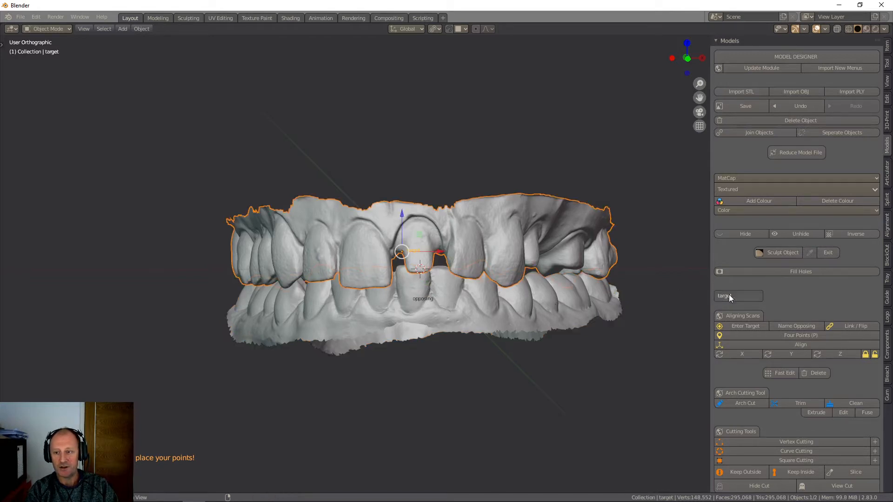
{"action": "left_click", "coordinate": [487, 307]}
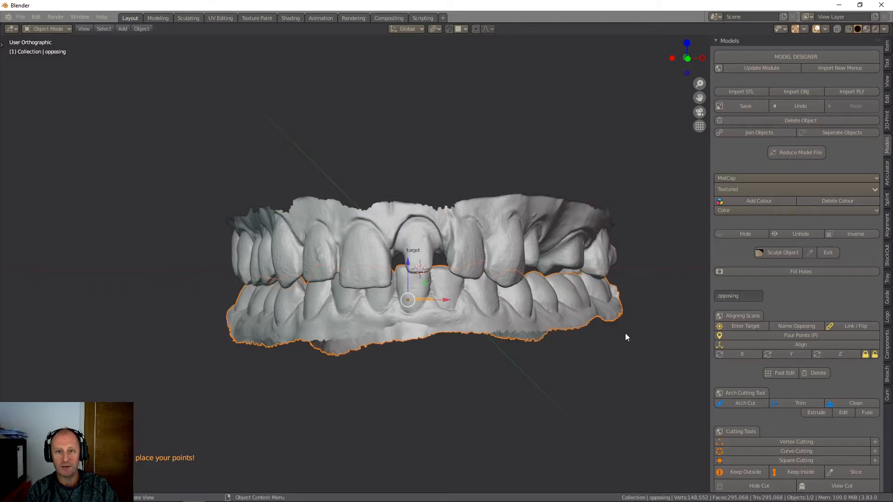
{"action": "left_click", "coordinate": [511, 235]}
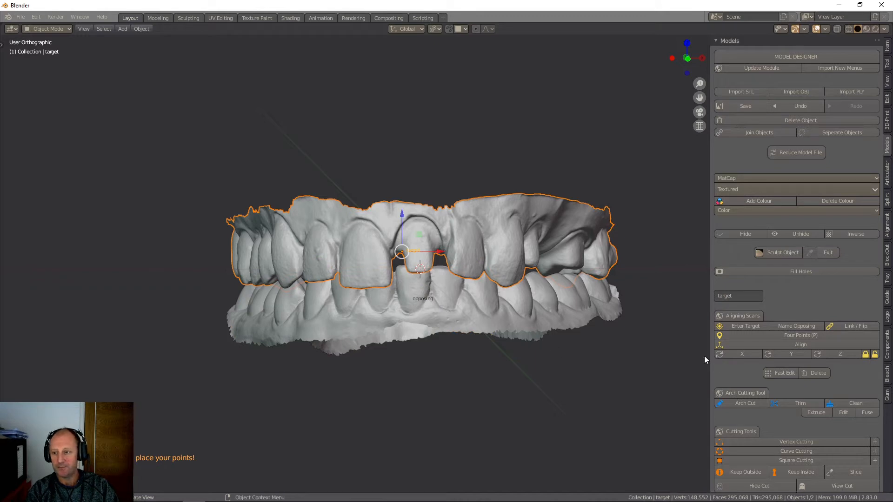
{"action": "left_click", "coordinate": [852, 326]}
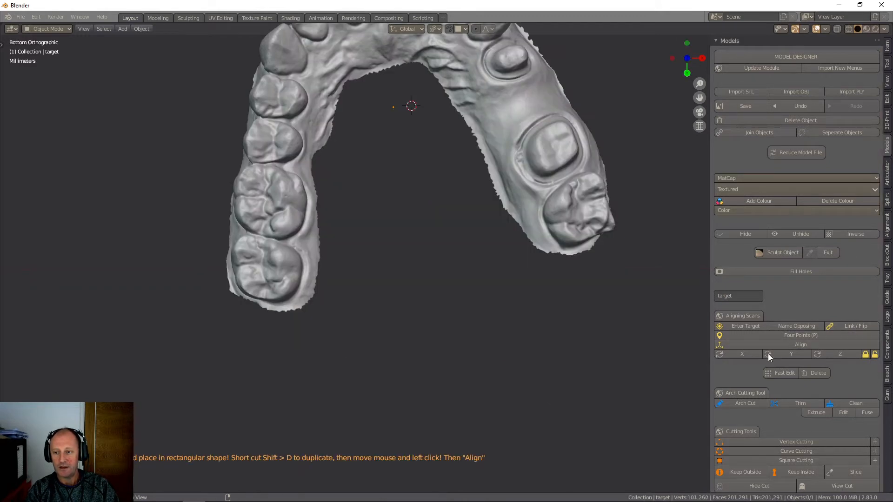
Place the first two alignment points on the upper arch, one on the tip of each canine
{"action": "middle_click_drag", "start_coordinate": [579, 326], "coordinate": [579, 409], "text": "shift"}
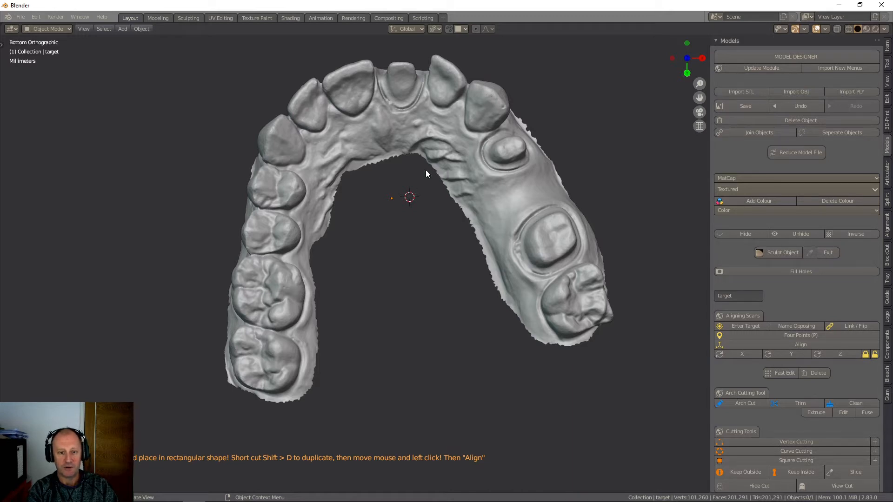
{"action": "right_click", "coordinate": [487, 93], "text": "shift"}
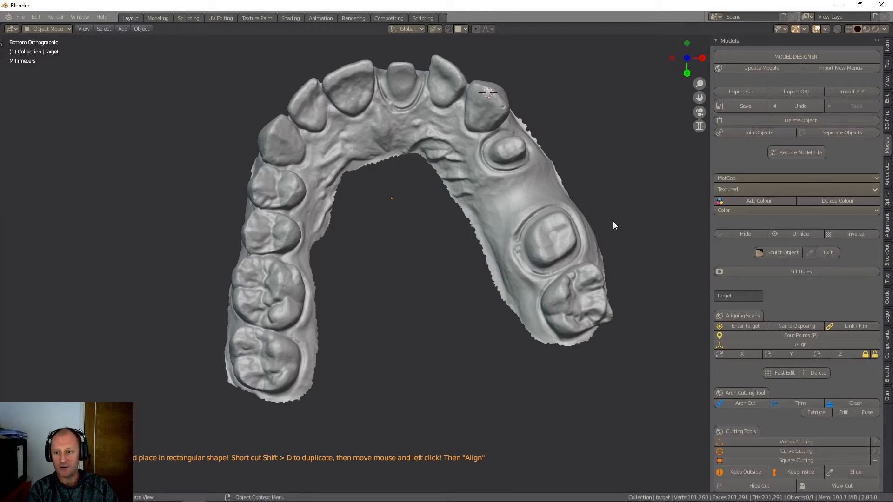
{"action": "key", "text": "p"}
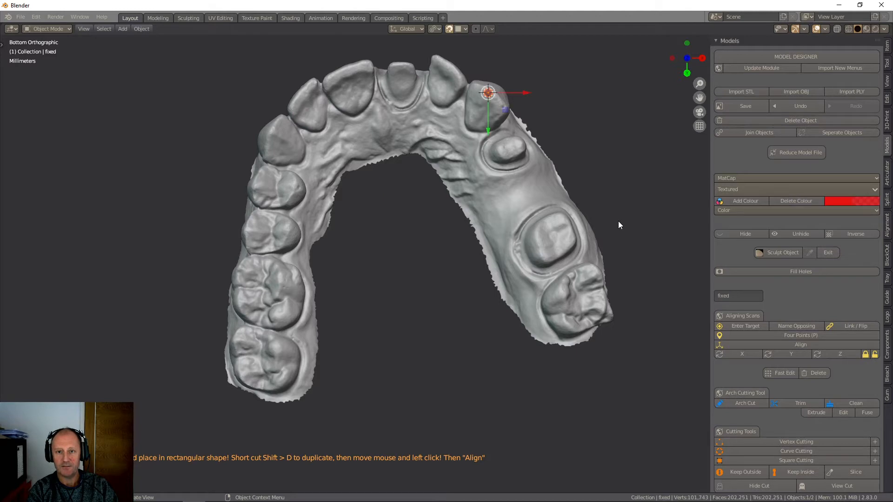
{"action": "left_click", "coordinate": [504, 108]}
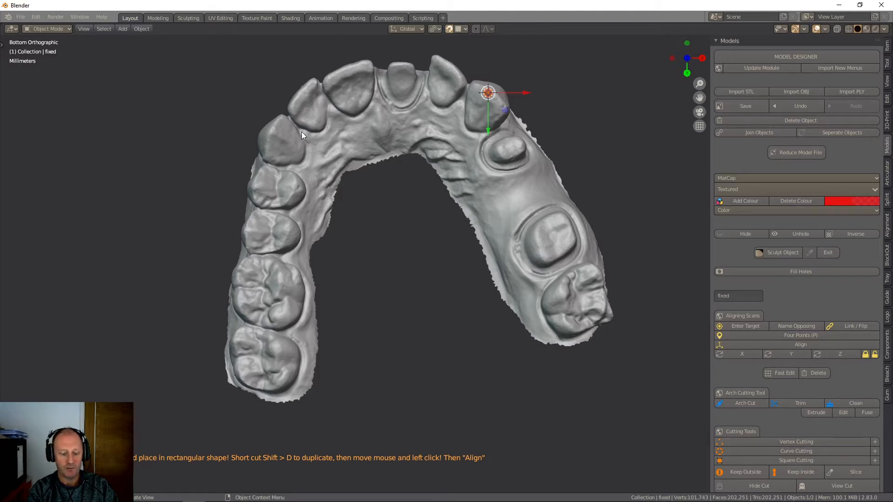
{"action": "key", "text": "shift+d"}
{"action": "left_click", "coordinate": [273, 138]}
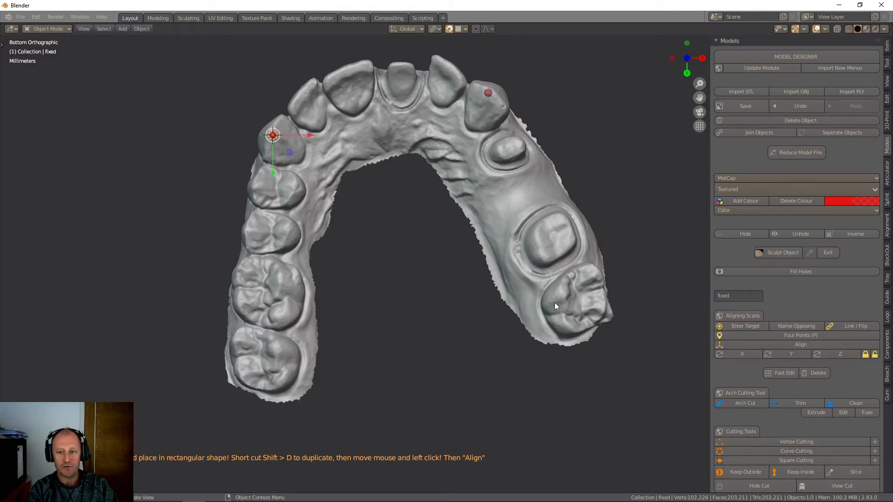
Add the remaining two alignment points on the outer front cusps of the rearmost upper molars on both sides
{"action": "right_click", "coordinate": [238, 339], "text": "shift"}
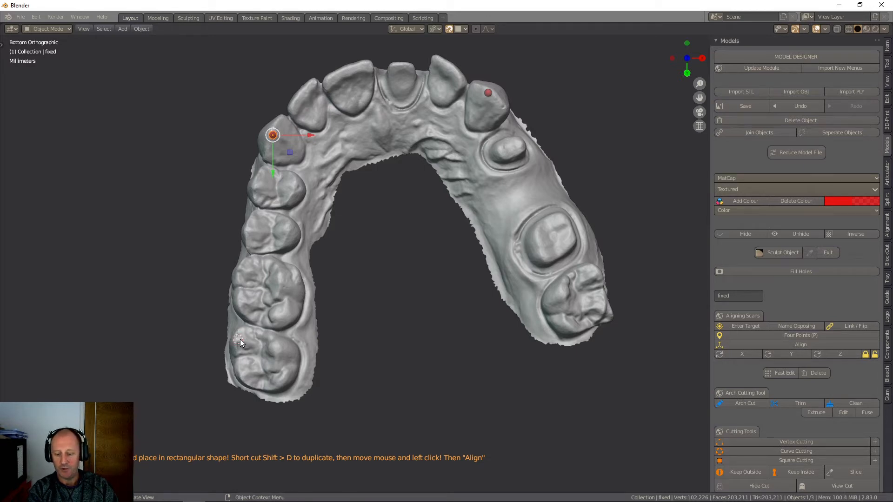
{"action": "key", "text": "p"}
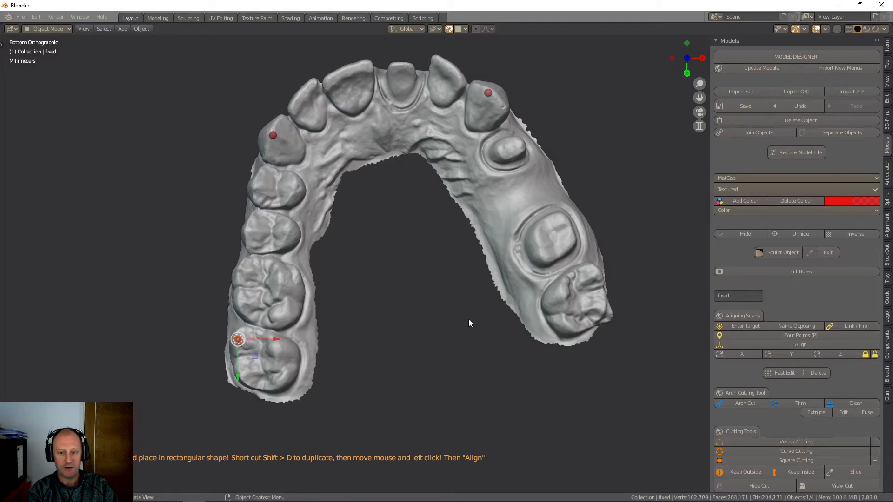
{"action": "right_click", "coordinate": [596, 274], "text": "shift"}
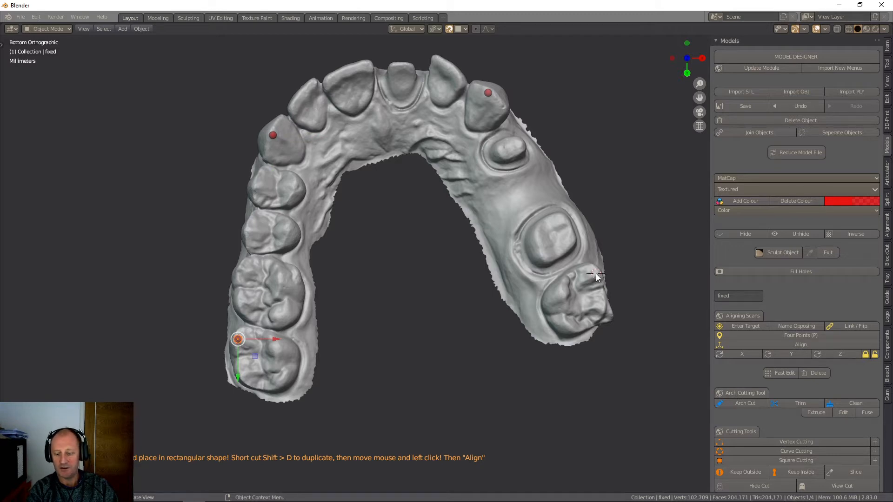
{"action": "key", "text": "p"}
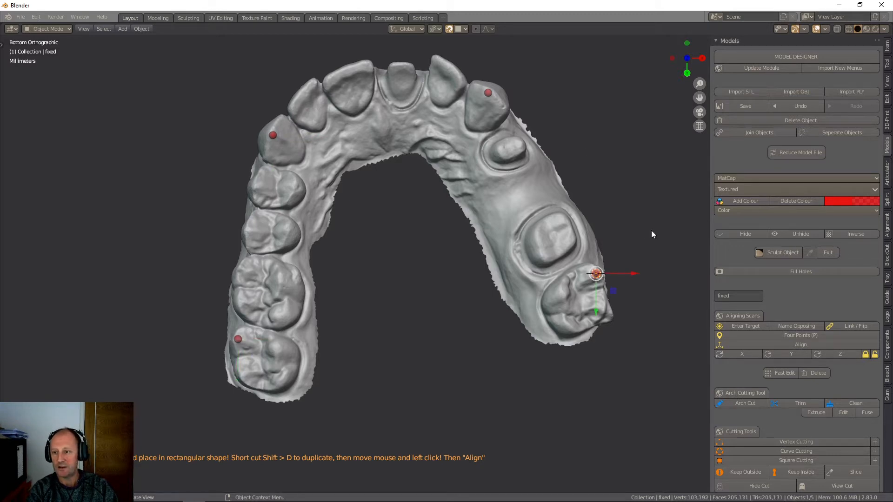
Align the linked arches using the four points, turning them upright with two Y rotations and locking their position
{"action": "left_click", "coordinate": [797, 346]}
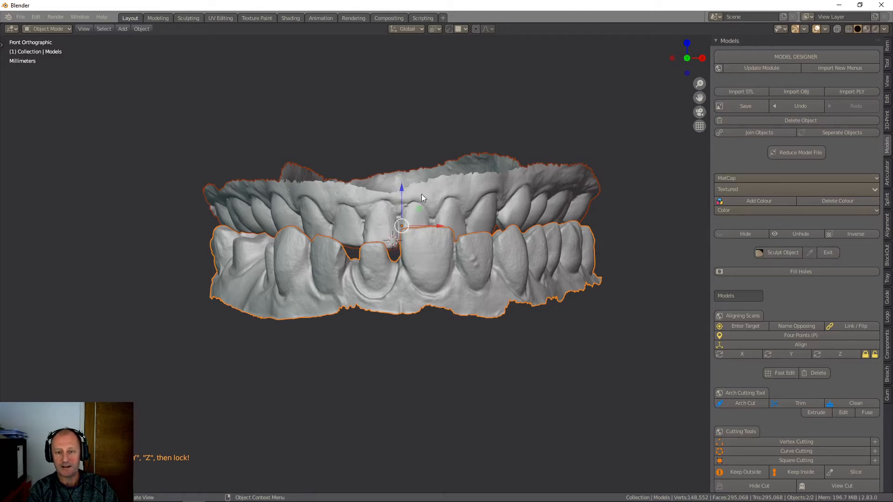
{"action": "left_click", "coordinate": [772, 353]}
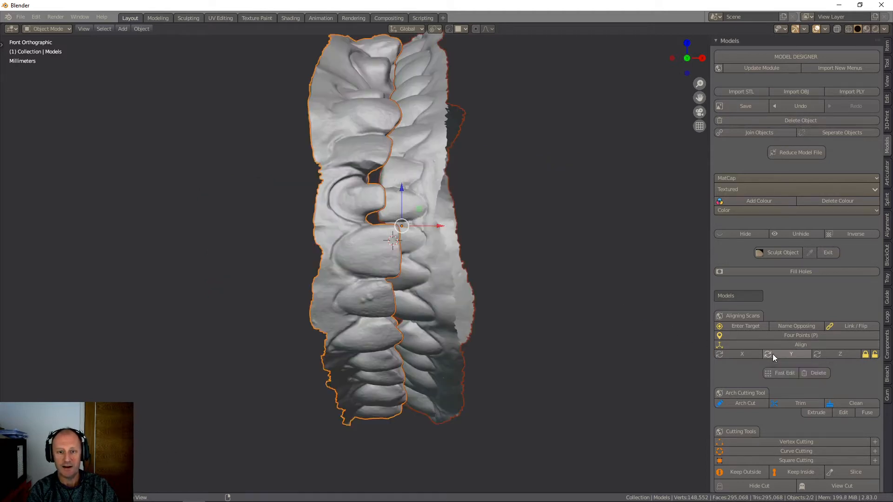
{"action": "left_click", "coordinate": [772, 353]}
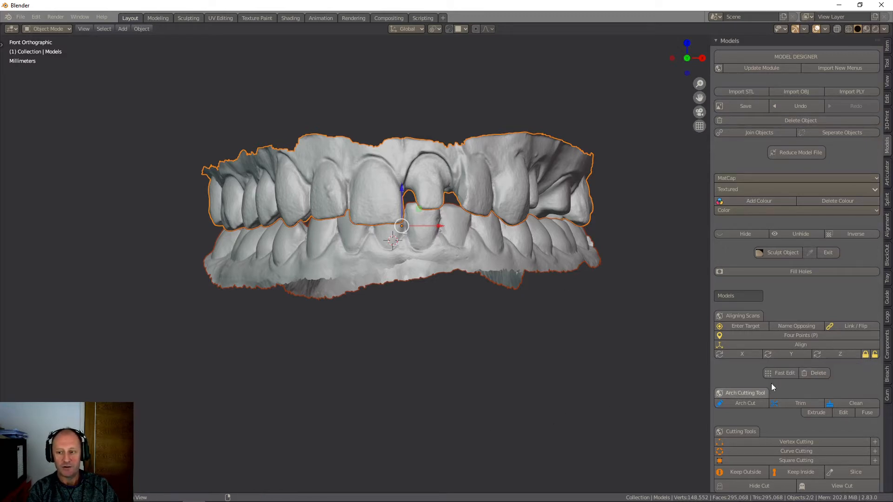
{"action": "left_click", "coordinate": [865, 355]}
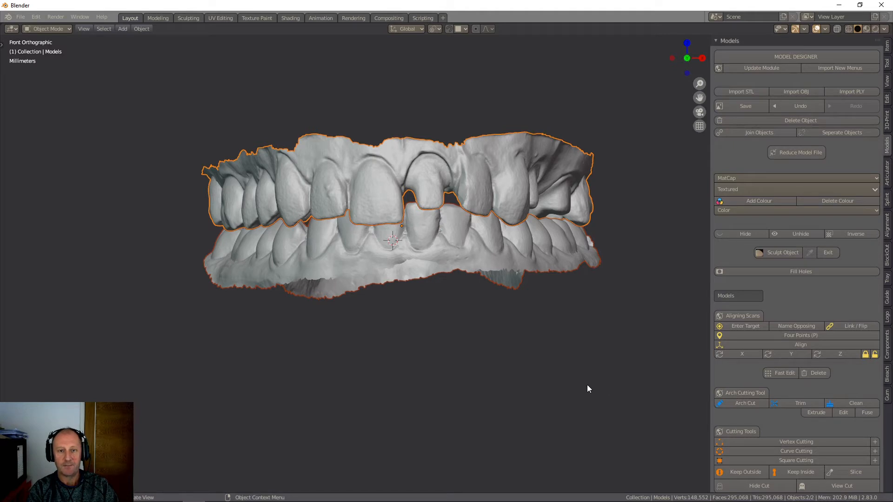
Hide the upper arch and the lower arch individually
{"action": "left_click", "coordinate": [386, 146]}
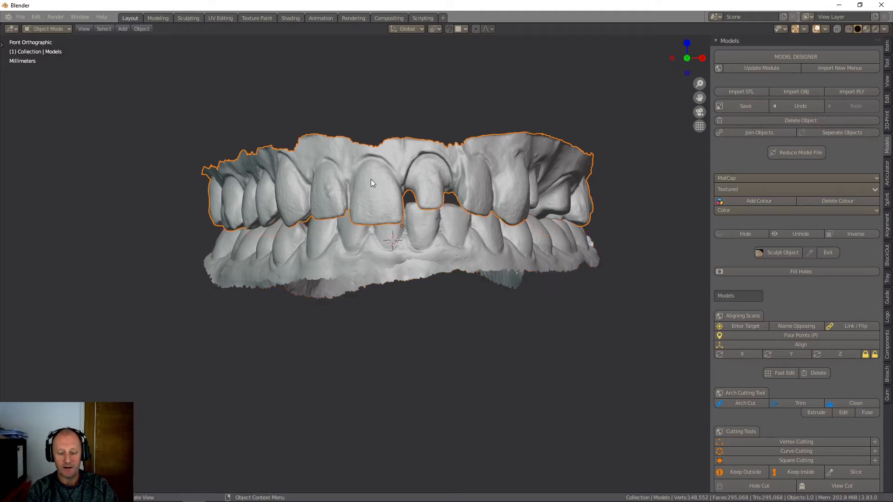
{"action": "key", "text": "h"}
{"action": "left_click", "coordinate": [370, 234]}
{"action": "key", "text": "h"}
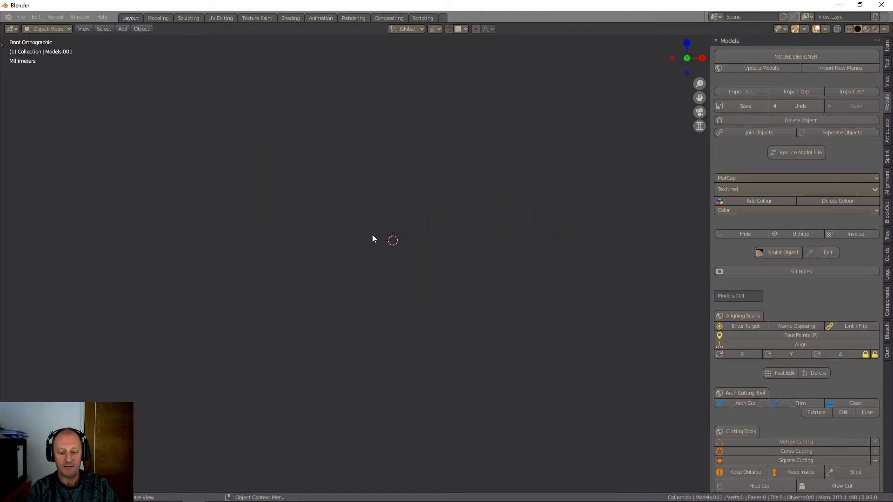
Unhide both dental arches and check how they sit together
{"action": "key", "text": "alt+h"}
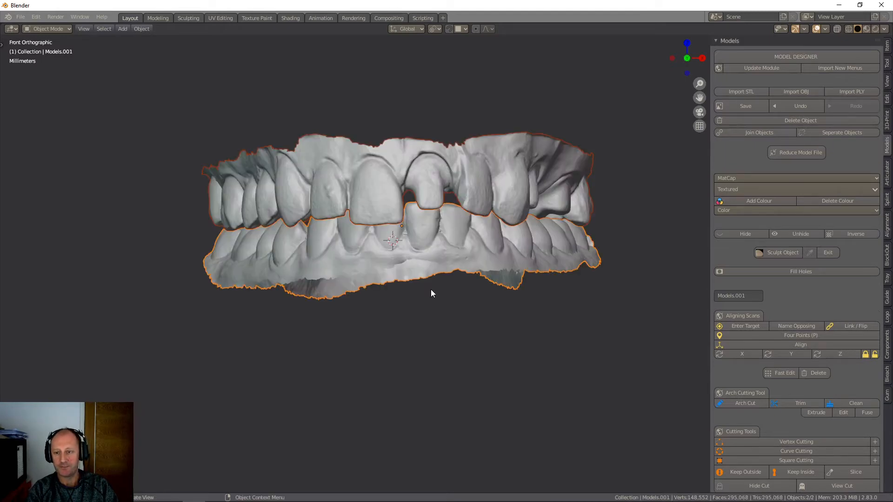
{"action": "scroll", "coordinate": [431, 289], "scroll_direction": "up", "scroll_amount": 2}
{"action": "scroll", "coordinate": [431, 288], "scroll_direction": "down", "scroll_amount": 2}
{"action": "mouse_move", "coordinate": [431, 288]}
{"action": "middle_mouse_down"}
{"action": "mouse_move", "coordinate": [430, 218]}
{"action": "mouse_move", "coordinate": [431, 341]}
{"action": "mouse_move", "coordinate": [435, 273]}
{"action": "mouse_move", "coordinate": [427, 318]}
{"action": "mouse_move", "coordinate": [429, 279]}
{"action": "mouse_move", "coordinate": [417, 279]}
{"action": "middle_mouse_up"}
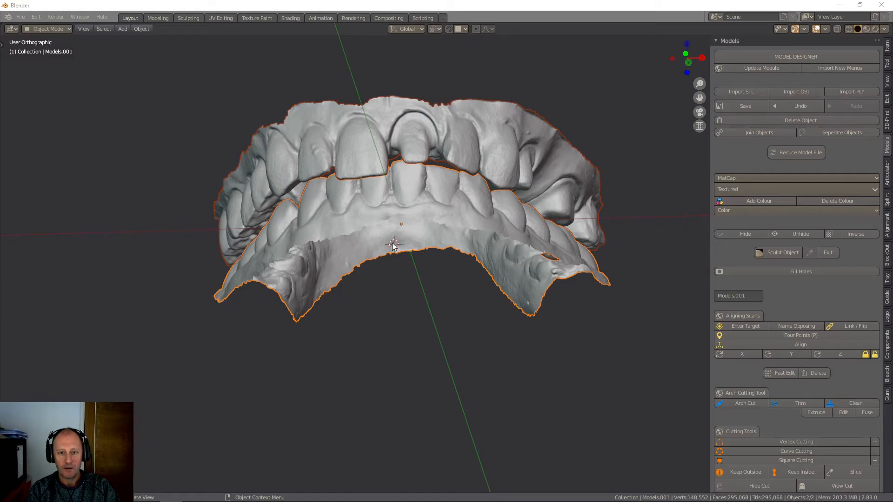
{"action": "middle_click_drag", "start_coordinate": [405, 301], "coordinate": [384, 204]}
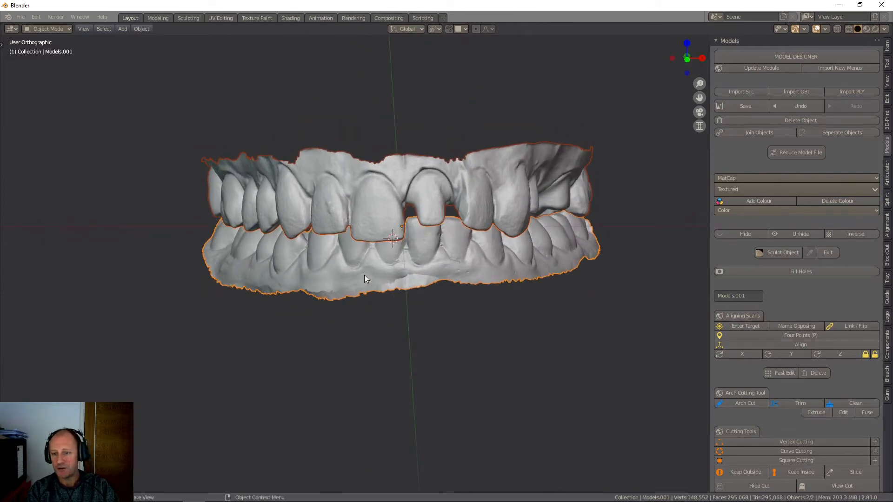
Hide the lower arch, leaving the biting surface of the upper arch in view
{"action": "left_click", "coordinate": [350, 265]}
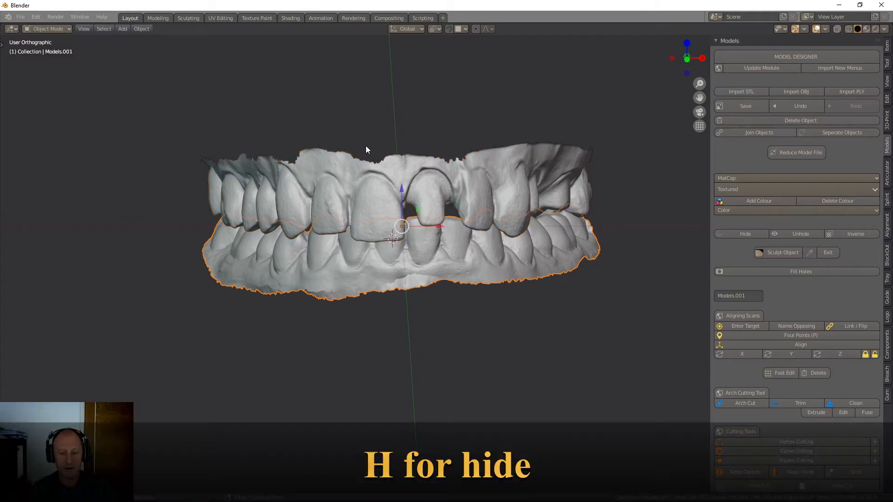
{"action": "key", "text": "h"}
{"action": "middle_click_drag", "start_coordinate": [356, 283], "coordinate": [365, 200]}
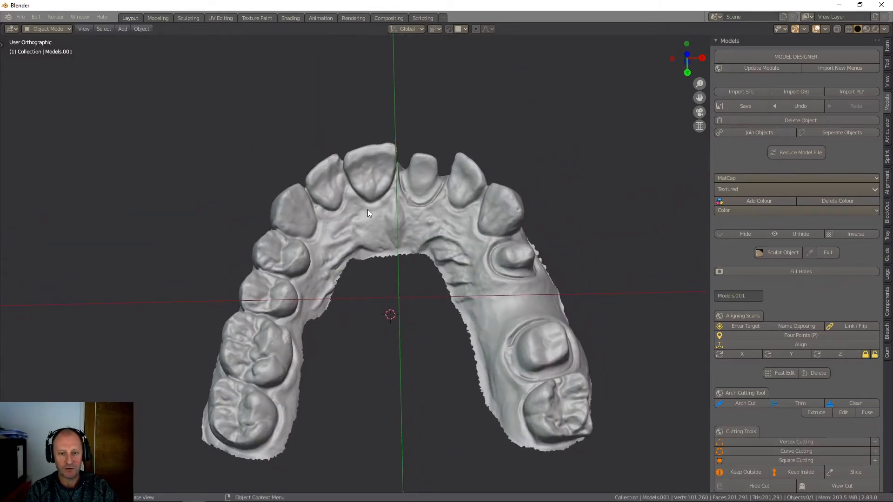
Place the 3D cursor on the palatal gum behind the upper front teeth and start an Arch Cut on the upper arch
{"action": "left_click", "coordinate": [363, 236]}
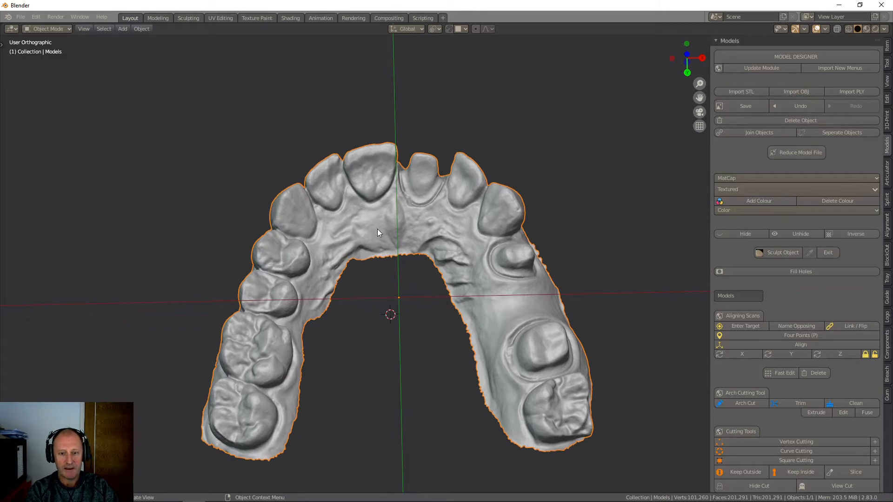
{"action": "right_click", "coordinate": [381, 225], "text": "shift"}
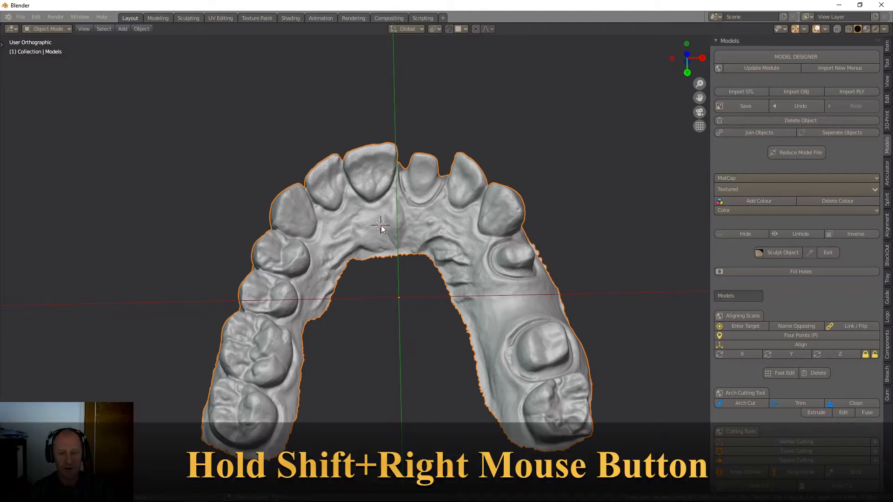
{"action": "left_click", "coordinate": [752, 402]}
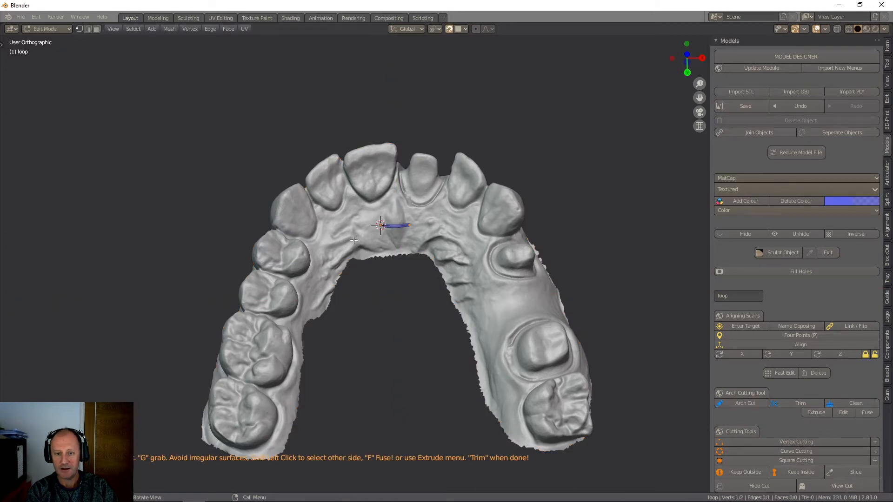
Trace the cut line along the inner gum on the side with the prepared teeth, ending beside the rearmost molar
{"action": "right_click", "coordinate": [431, 229], "text": "ctrl"}
{"action": "right_click", "coordinate": [446, 236], "text": "ctrl"}
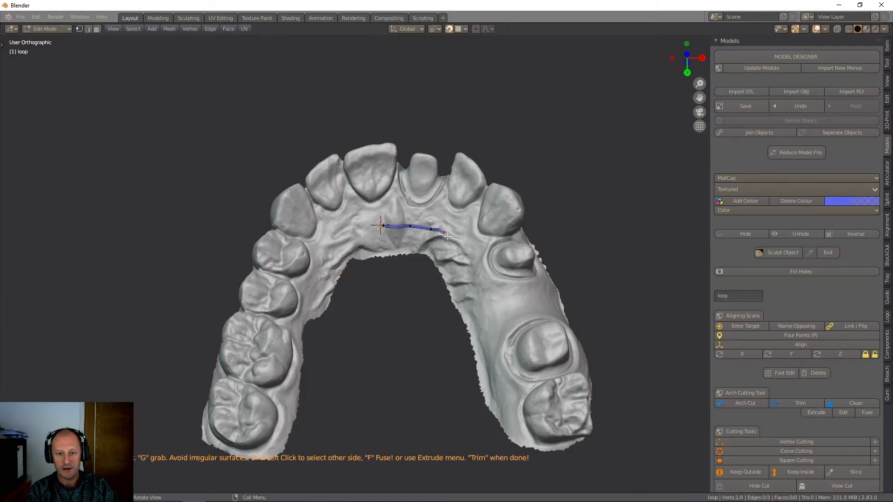
{"action": "right_click", "coordinate": [457, 249], "text": "ctrl"}
{"action": "right_click", "coordinate": [468, 265], "text": "ctrl"}
{"action": "right_click", "coordinate": [474, 290], "text": "ctrl"}
{"action": "right_click", "coordinate": [482, 326], "text": "ctrl"}
{"action": "right_click", "coordinate": [495, 385], "text": "ctrl"}
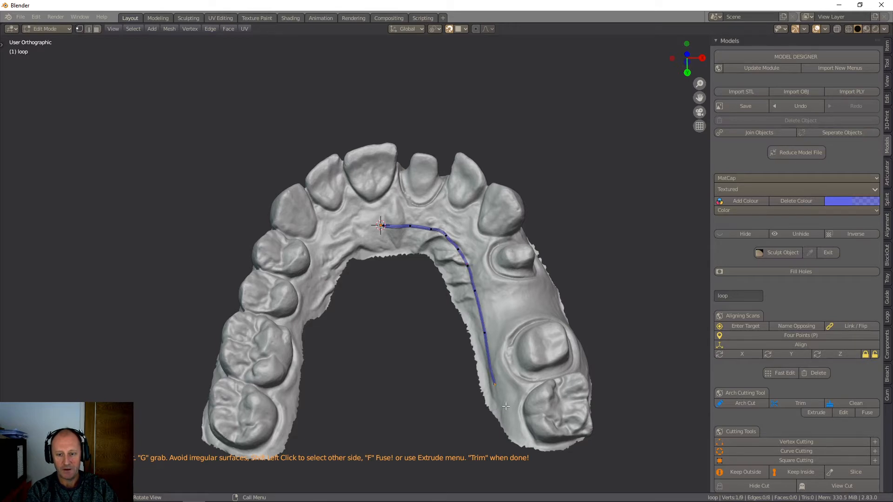
{"action": "right_click", "coordinate": [511, 416], "text": "ctrl"}
{"action": "right_click", "coordinate": [526, 436], "text": "ctrl"}
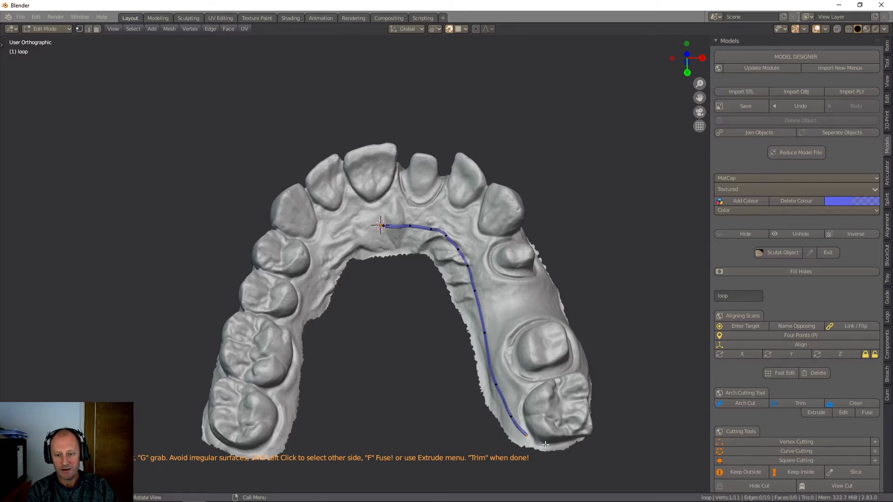
Continue the cut line around the back of the rearmost molar onto the outer gum beside it
{"action": "right_click", "coordinate": [545, 445], "text": "ctrl"}
{"action": "right_click", "coordinate": [561, 445], "text": "ctrl"}
{"action": "middle_click_drag", "start_coordinate": [552, 433], "coordinate": [573, 455]}
{"action": "right_click", "coordinate": [574, 455], "text": "ctrl"}
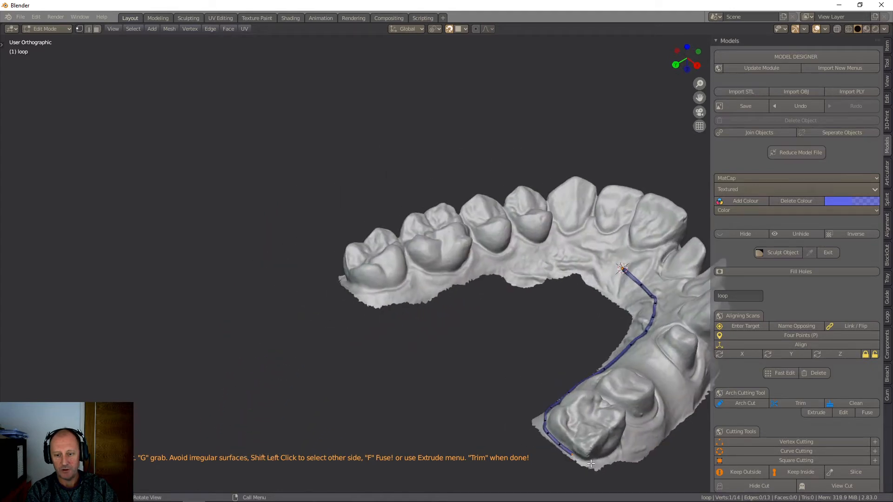
{"action": "right_click", "coordinate": [593, 461], "text": "ctrl"}
{"action": "right_click", "coordinate": [617, 457], "text": "ctrl"}
{"action": "right_click", "coordinate": [633, 453], "text": "ctrl"}
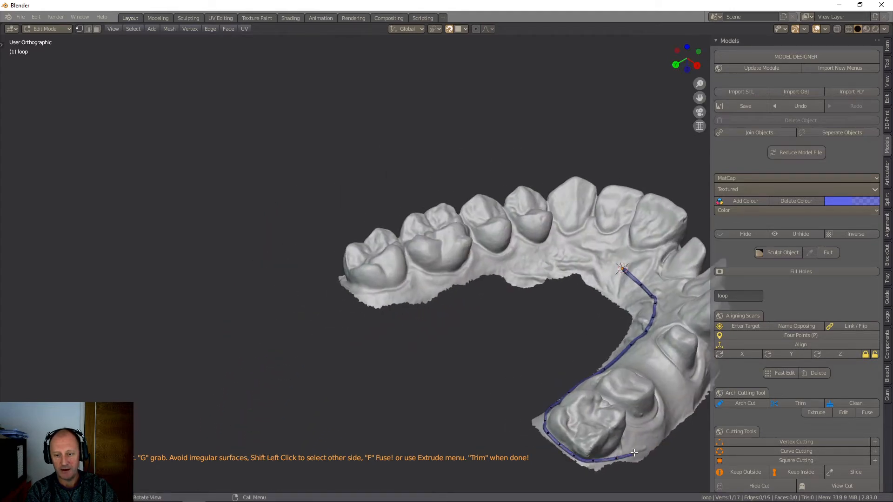
{"action": "right_click", "coordinate": [654, 439], "text": "ctrl"}
Extend the cut line along the outer gum below the prepared teeth and the canine to the lateral incisor
{"action": "middle_click_drag", "start_coordinate": [654, 439], "coordinate": [317, 383]}
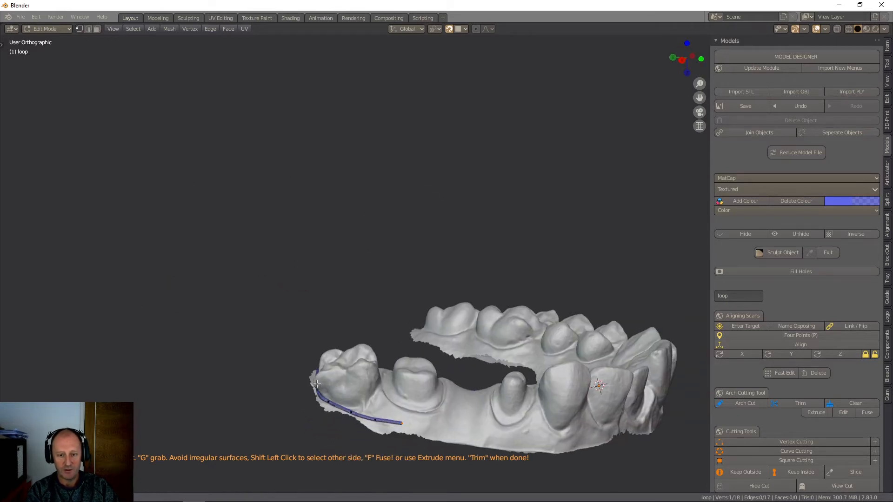
{"action": "right_click", "coordinate": [458, 432], "text": "ctrl"}
{"action": "right_click", "coordinate": [507, 441], "text": "ctrl"}
{"action": "right_click", "coordinate": [547, 443], "text": "ctrl"}
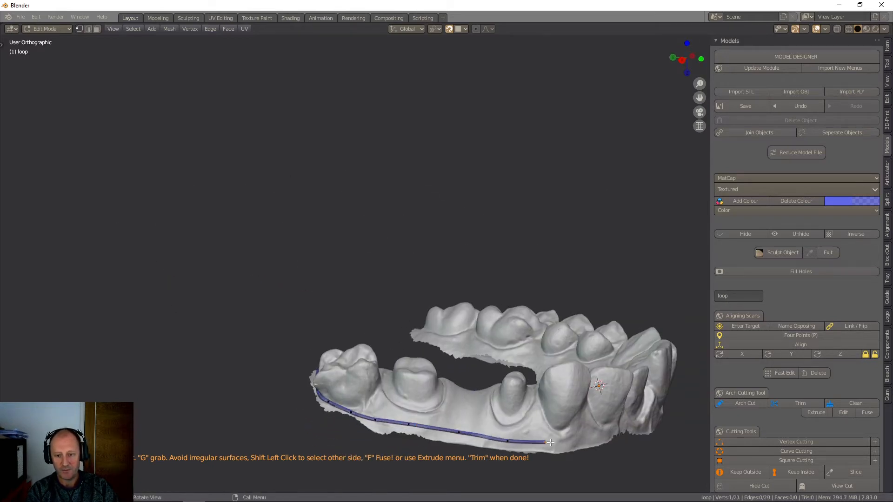
{"action": "right_click", "coordinate": [580, 442], "text": "ctrl"}
{"action": "right_click", "coordinate": [604, 436], "text": "ctrl"}
{"action": "right_click", "coordinate": [615, 431], "text": "ctrl"}
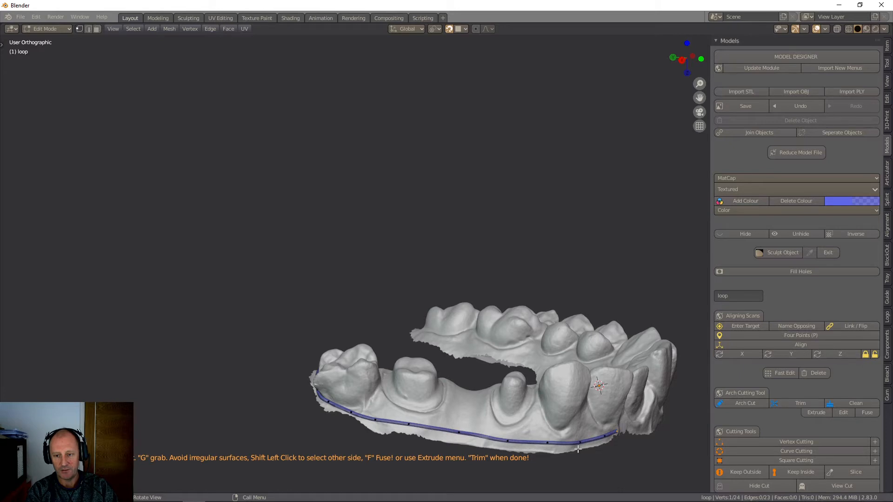
Carry the cut line across the front gum below the central incisors toward the opposite canine
{"action": "middle_click_drag", "start_coordinate": [577, 449], "coordinate": [269, 433]}
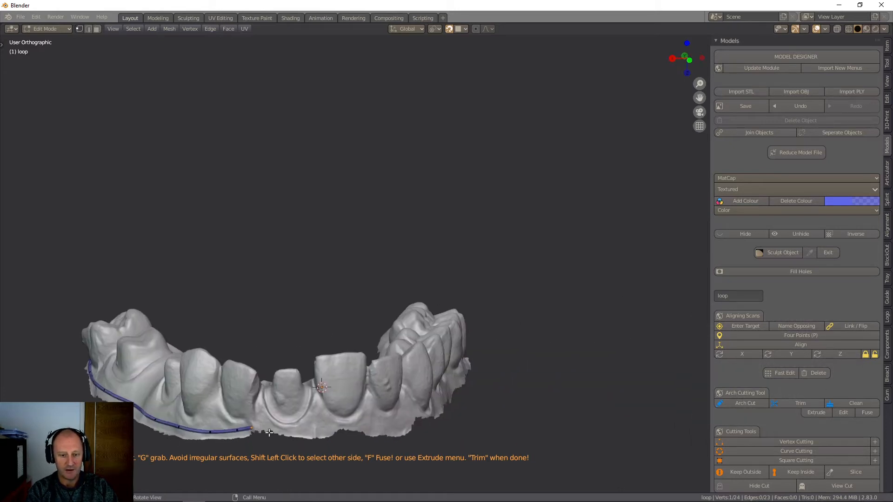
{"action": "right_click", "coordinate": [271, 427], "text": "ctrl"}
{"action": "right_click", "coordinate": [293, 430], "text": "ctrl"}
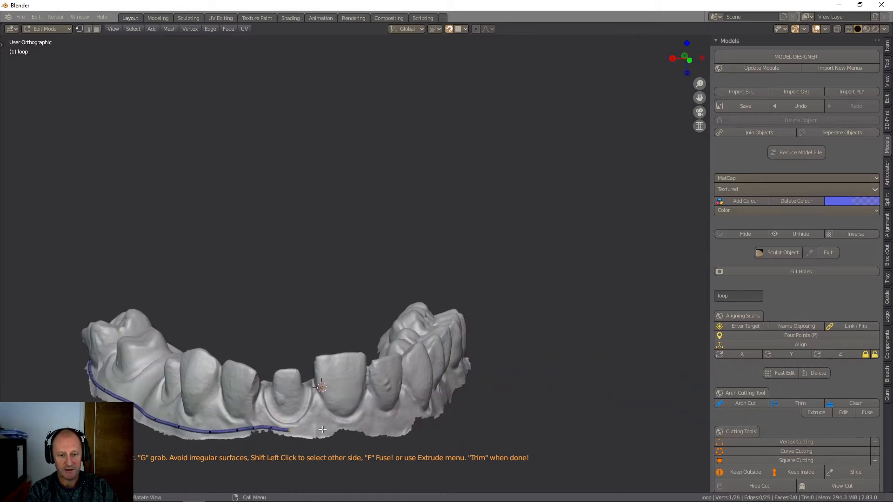
{"action": "right_click", "coordinate": [321, 427], "text": "ctrl"}
{"action": "right_click", "coordinate": [349, 426], "text": "ctrl"}
{"action": "right_click", "coordinate": [379, 424], "text": "ctrl"}
{"action": "right_click", "coordinate": [411, 420], "text": "ctrl"}
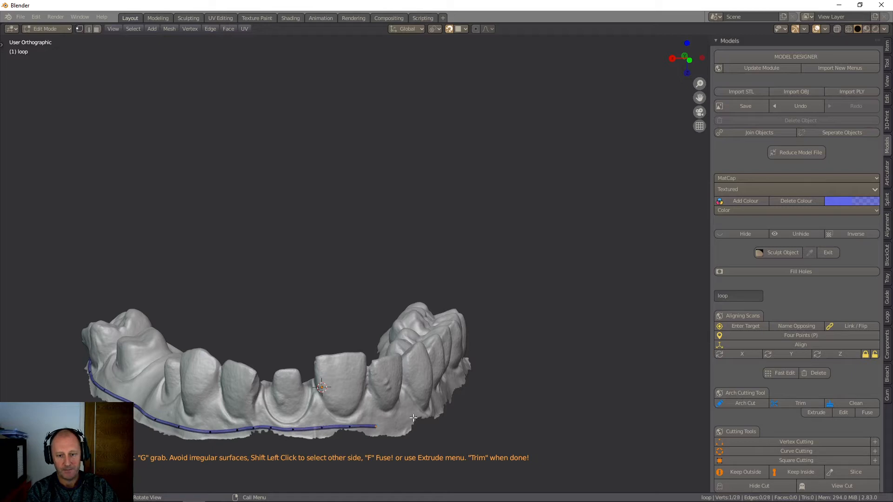
Run the cut line along the outer gum of the unprepared side, from the canine to the rearmost molar
{"action": "middle_click_drag", "start_coordinate": [403, 424], "coordinate": [335, 426]}
{"action": "right_click", "coordinate": [419, 415], "text": "ctrl"}
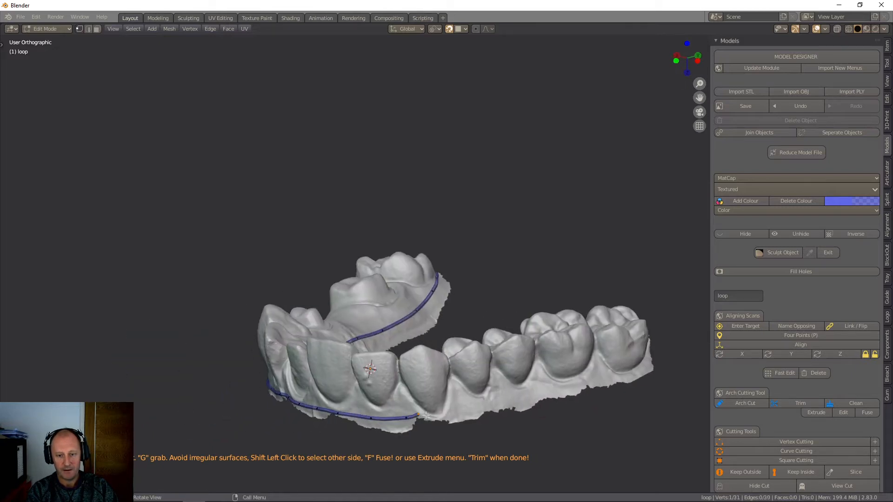
{"action": "right_click", "coordinate": [432, 416], "text": "ctrl"}
{"action": "right_click", "coordinate": [454, 416], "text": "ctrl"}
{"action": "right_click", "coordinate": [493, 405], "text": "ctrl"}
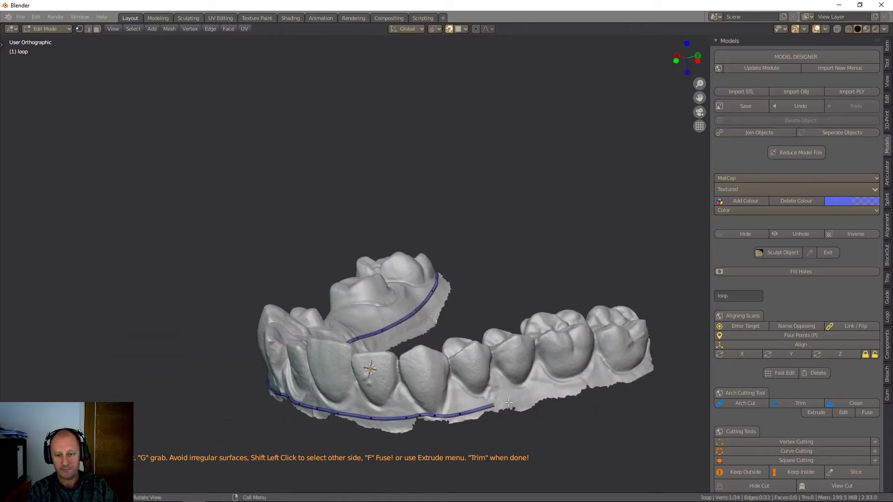
{"action": "right_click", "coordinate": [534, 398], "text": "ctrl"}
{"action": "right_click", "coordinate": [561, 389], "text": "ctrl"}
{"action": "right_click", "coordinate": [588, 381], "text": "ctrl"}
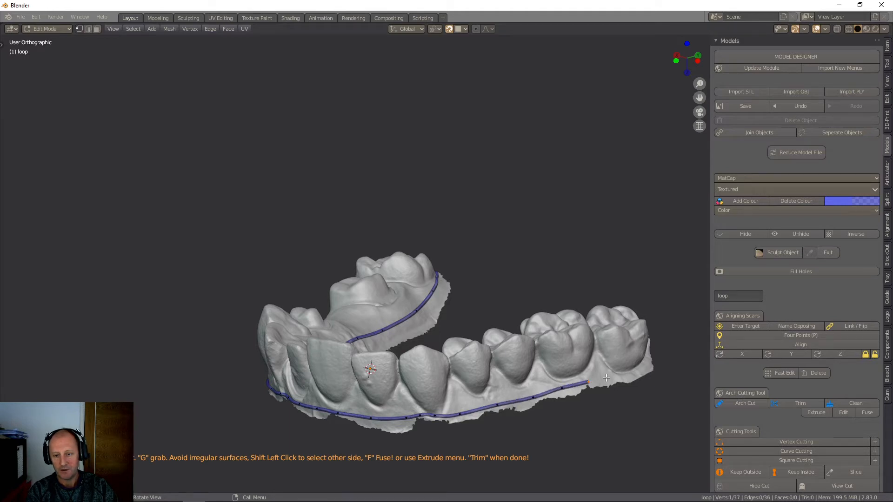
{"action": "right_click", "coordinate": [609, 378], "text": "ctrl"}
{"action": "right_click", "coordinate": [641, 370], "text": "ctrl"}
{"action": "right_click", "coordinate": [645, 358], "text": "ctrl"}
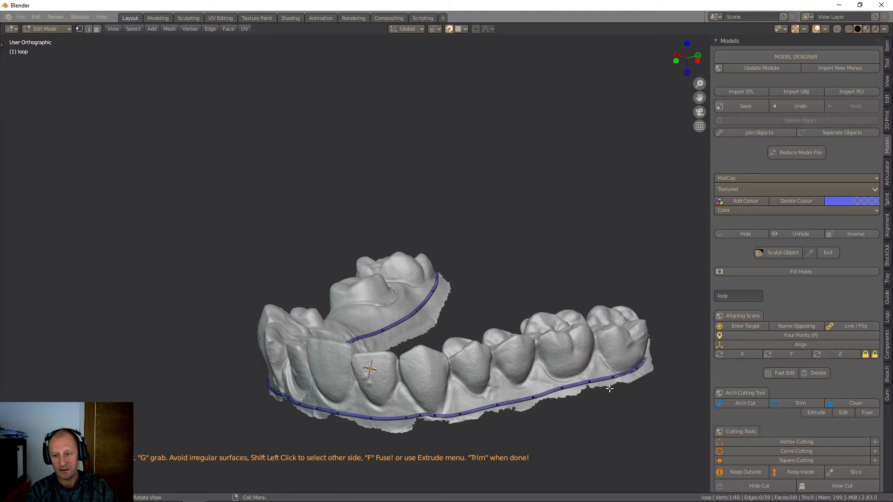
Take the cut line around the back of the unprepared side's rearmost molar and onto the inner gum
{"action": "middle_click_drag", "start_coordinate": [606, 390], "coordinate": [279, 416]}
{"action": "right_click", "coordinate": [418, 360], "text": "ctrl"}
{"action": "right_click", "coordinate": [428, 352], "text": "ctrl"}
{"action": "right_click", "coordinate": [437, 340], "text": "ctrl"}
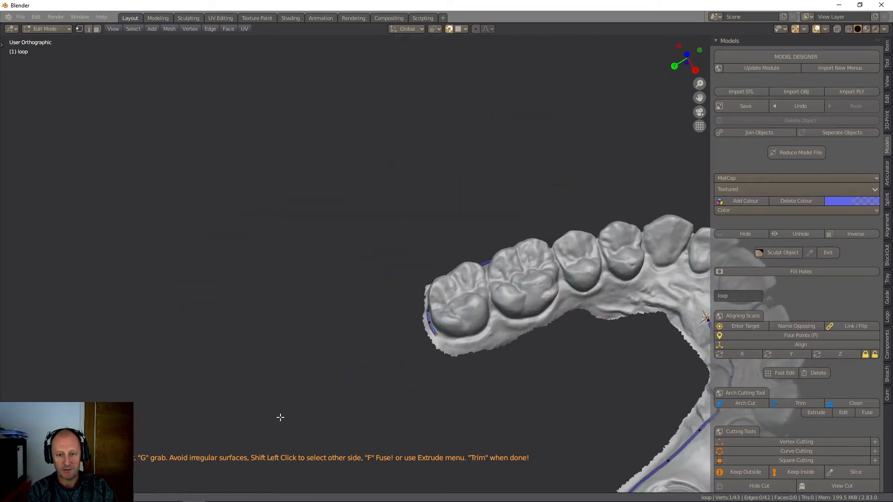
{"action": "right_click", "coordinate": [464, 350], "text": "ctrl"}
{"action": "right_click", "coordinate": [504, 336], "text": "ctrl"}
{"action": "right_click", "coordinate": [530, 328], "text": "ctrl"}
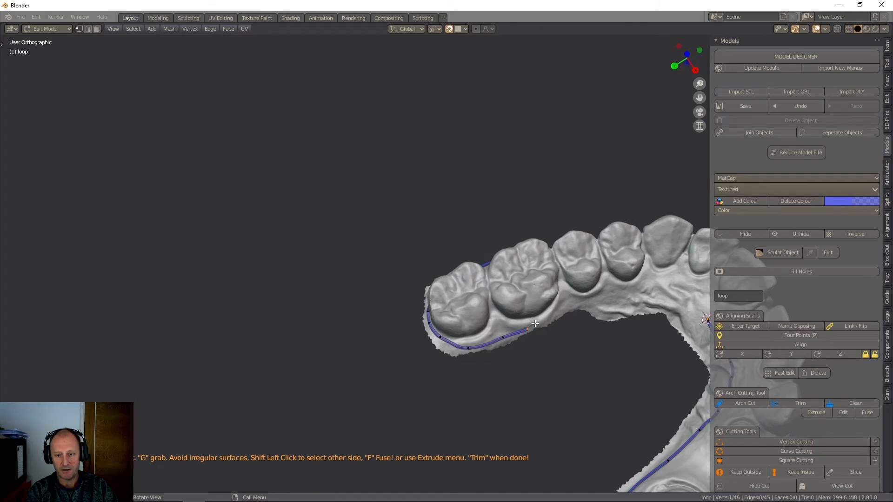
Trace the cut line forward along the inner gum and palate until it nearly meets its starting point
{"action": "right_click", "coordinate": [552, 318], "text": "ctrl"}
{"action": "right_click", "coordinate": [571, 307], "text": "ctrl"}
{"action": "right_click", "coordinate": [594, 303], "text": "ctrl"}
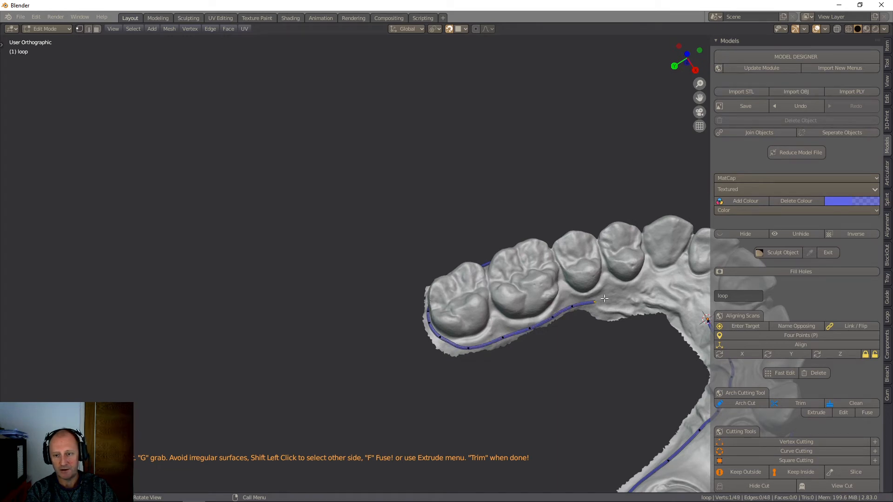
{"action": "right_click", "coordinate": [623, 294], "text": "ctrl"}
{"action": "right_click", "coordinate": [644, 291], "text": "ctrl"}
{"action": "right_click", "coordinate": [663, 292], "text": "ctrl"}
{"action": "right_click", "coordinate": [682, 295], "text": "ctrl"}
{"action": "right_click", "coordinate": [692, 305], "text": "ctrl"}
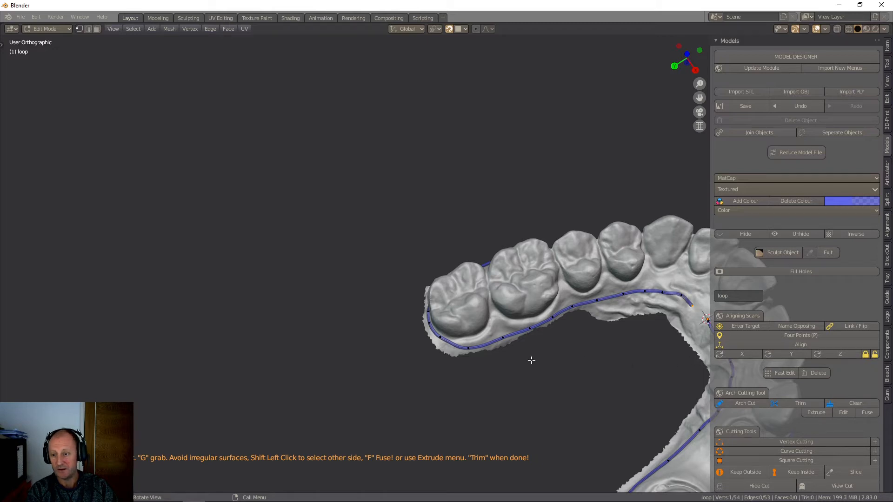
{"action": "middle_click_drag", "start_coordinate": [531, 360], "coordinate": [384, 313]}
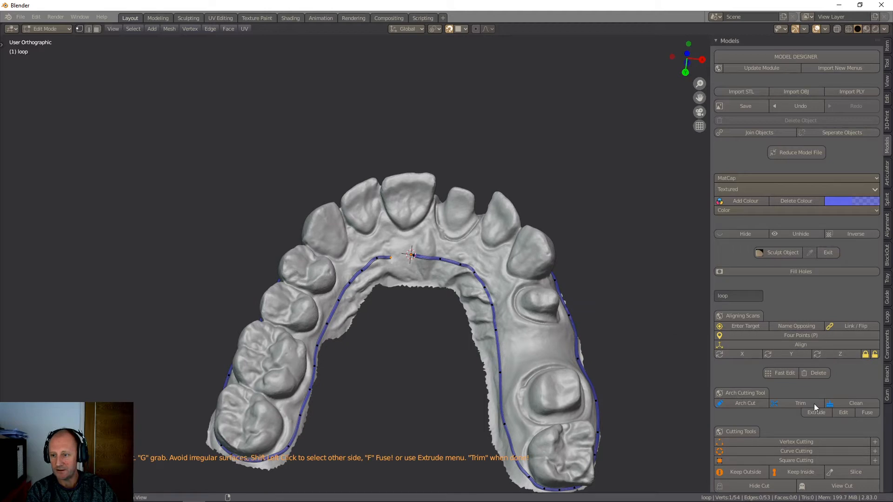
Fuse the cut line into a closed loop and trim the upper arch along it, cleaning away the excess mesh
{"action": "left_click", "coordinate": [876, 415]}
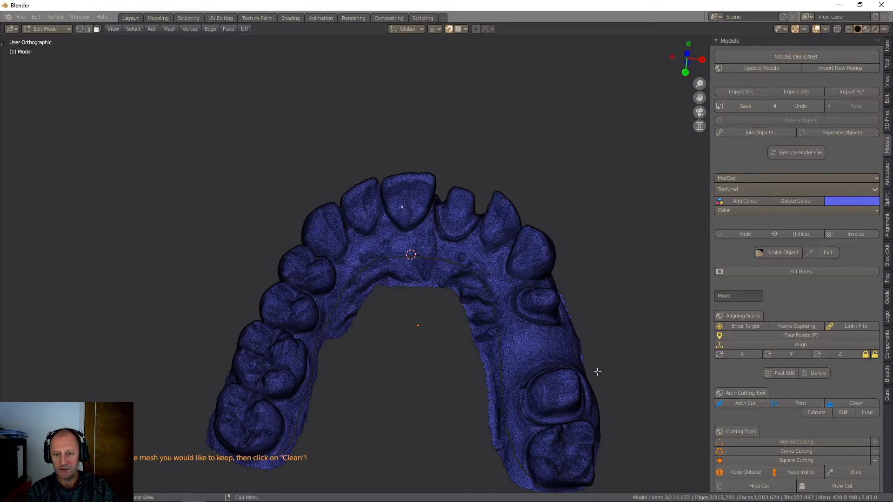
{"action": "left_click", "coordinate": [849, 405]}
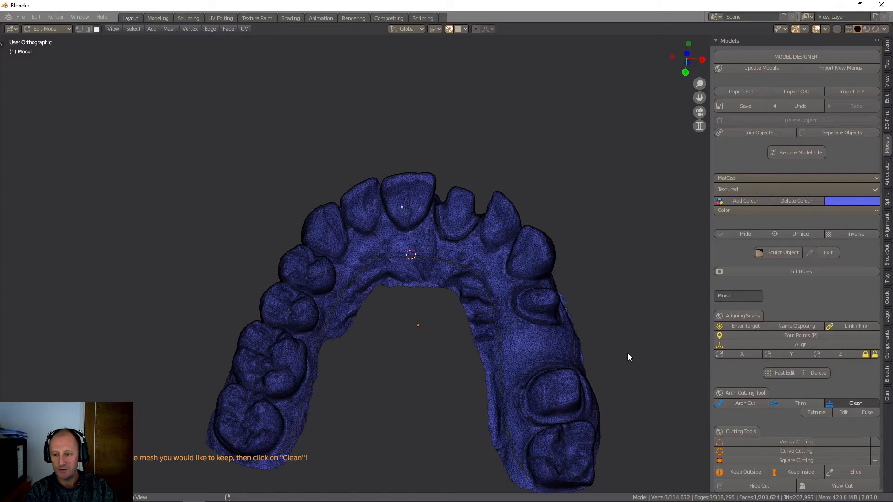
{"action": "scroll", "coordinate": [395, 314], "scroll_direction": "down", "scroll_amount": 4}
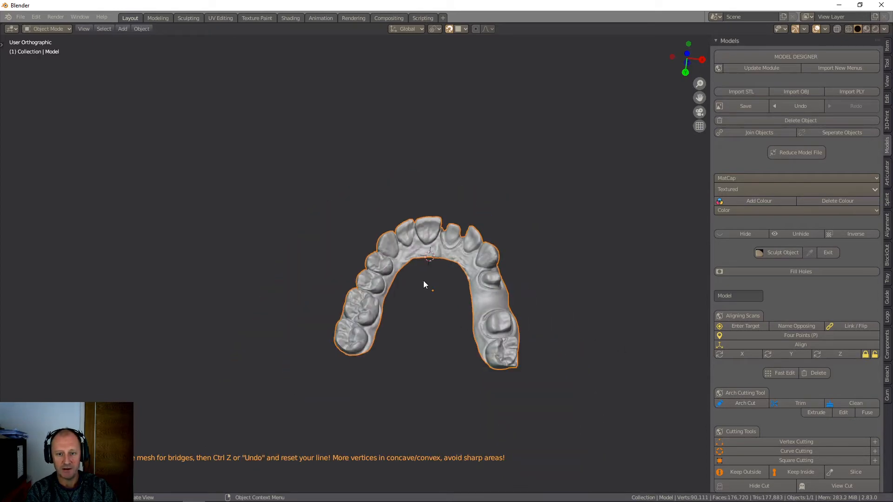
{"action": "middle_click_drag", "start_coordinate": [423, 281], "coordinate": [428, 325]}
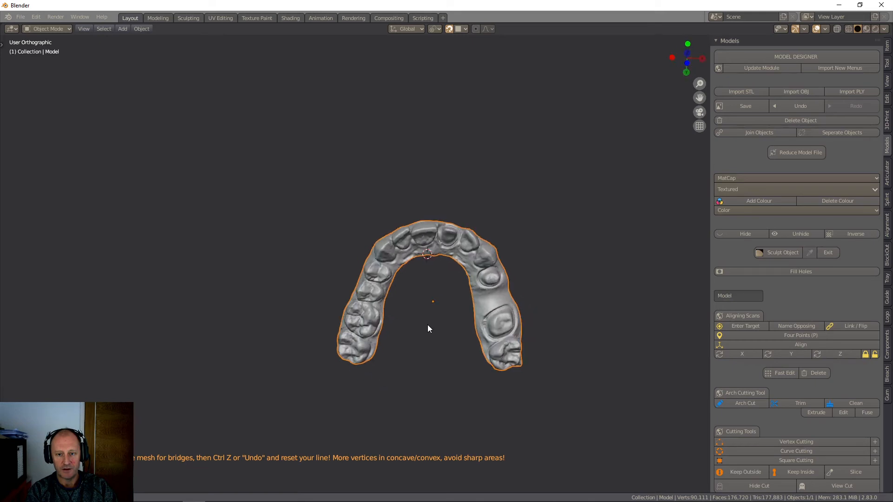
Generate an upper base on the trimmed arch and inspect it from the front
{"action": "scroll", "coordinate": [743, 348], "scroll_direction": "down", "scroll_amount": 10}
{"action": "scroll", "coordinate": [744, 375], "scroll_direction": "down", "scroll_amount": 18}
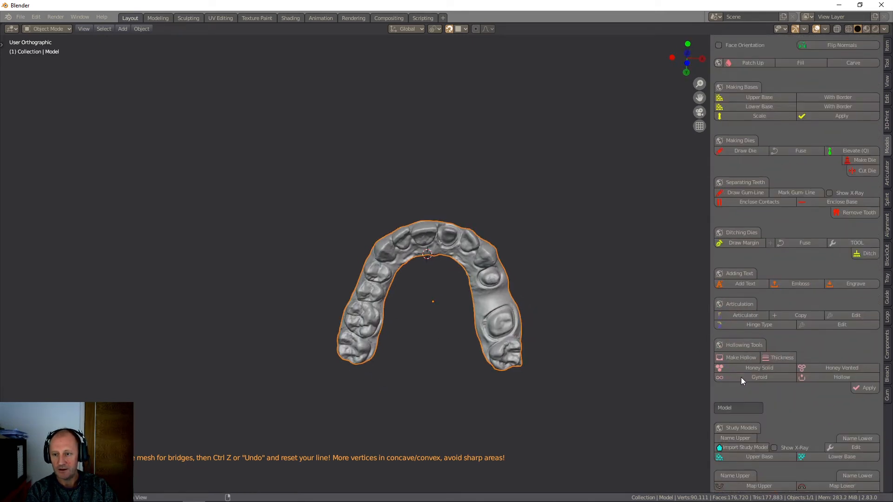
{"action": "scroll", "coordinate": [741, 379], "scroll_direction": "up", "scroll_amount": 5}
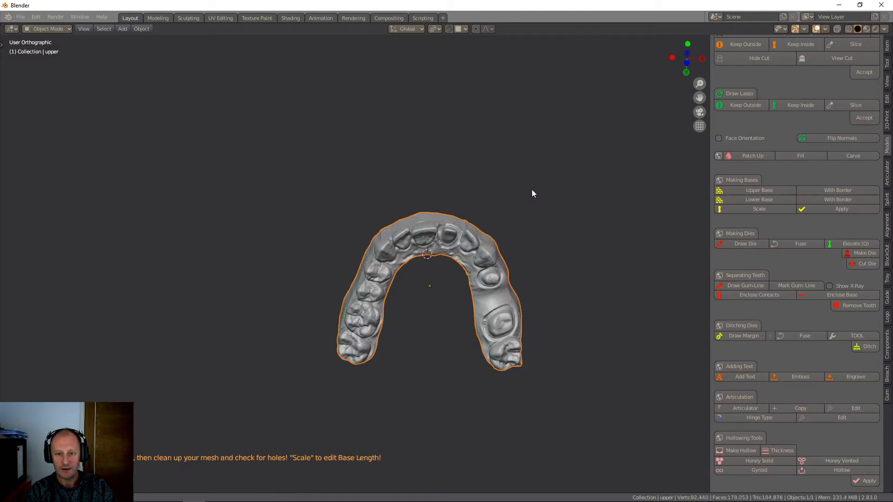
{"action": "middle_click_drag", "start_coordinate": [532, 194], "coordinate": [527, 244]}
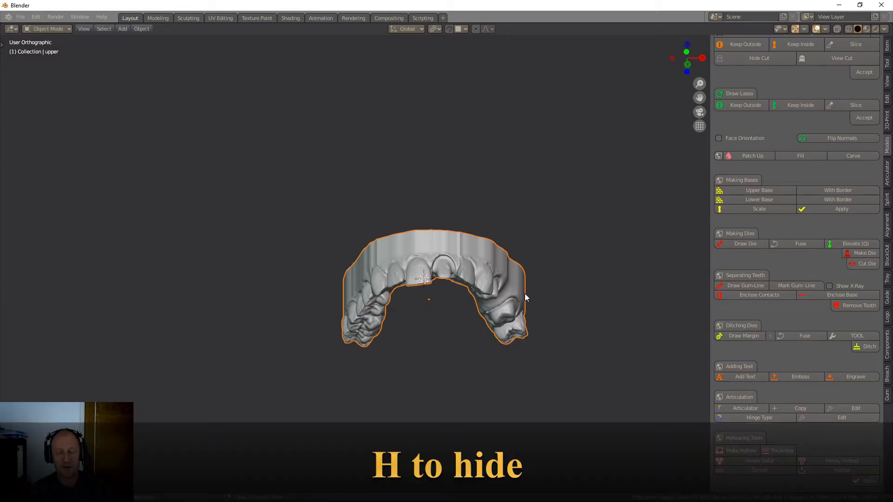
Unhide both arches and hide only the upper model, leaving the lower scan displayed
{"action": "key", "text": "h"}
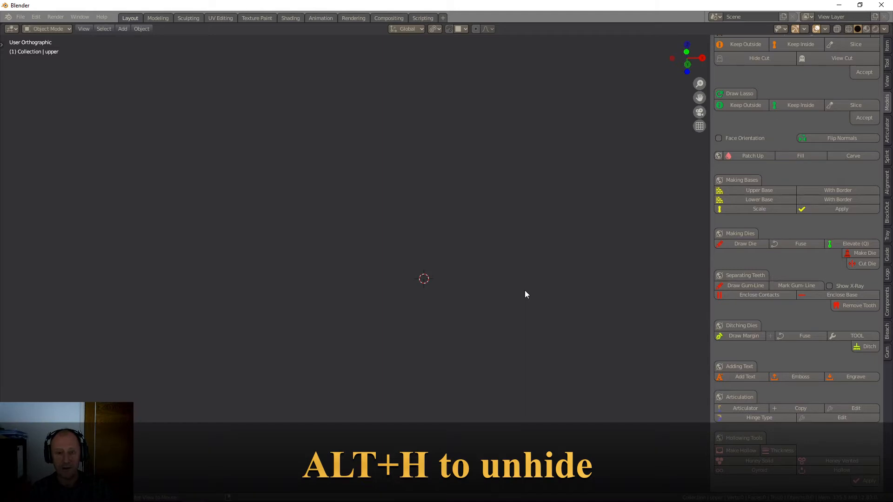
{"action": "key", "text": "alt+h"}
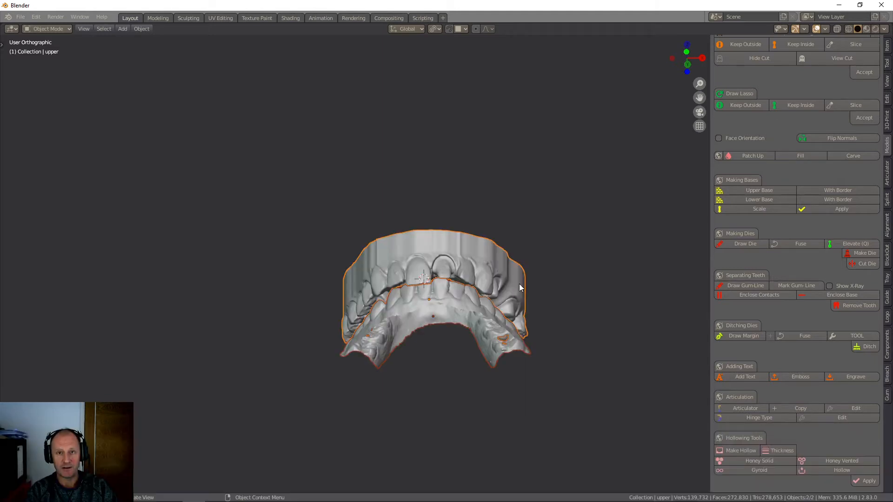
{"action": "middle_click_drag", "start_coordinate": [519, 296], "coordinate": [448, 238]}
{"action": "scroll", "coordinate": [448, 220], "scroll_direction": "up", "scroll_amount": 5}
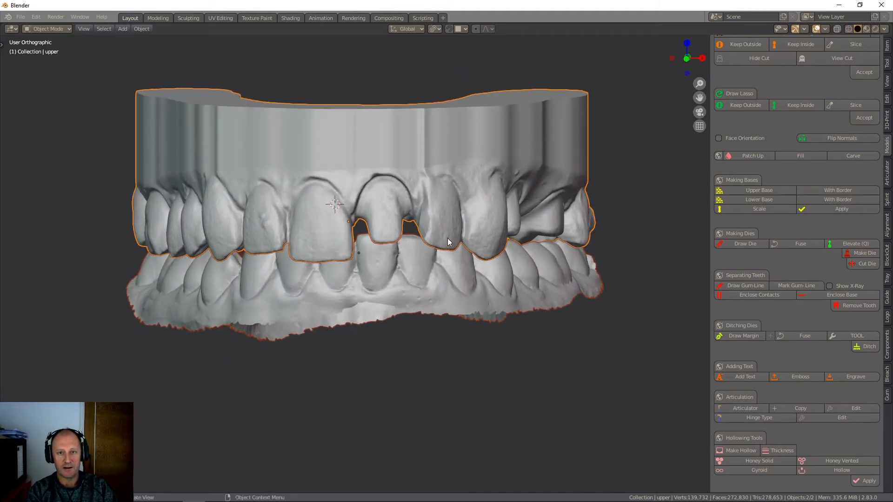
{"action": "left_click", "coordinate": [329, 156]}
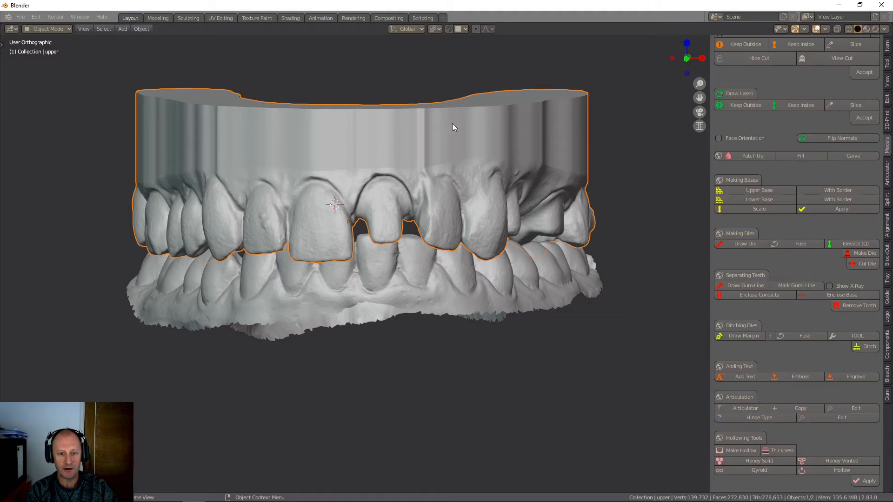
{"action": "key", "text": "h"}
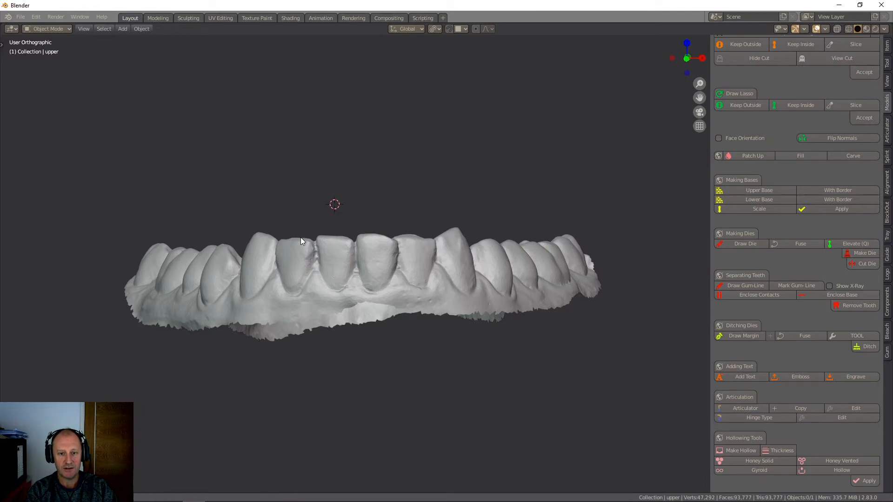
Select the lower scan, place the 3D cursor on the inner gum behind the incisors and start an Arch Cut there
{"action": "middle_click_drag", "start_coordinate": [301, 237], "coordinate": [481, 289]}
{"action": "middle_click_drag", "start_coordinate": [345, 267], "coordinate": [381, 180]}
{"action": "left_click", "coordinate": [402, 180]}
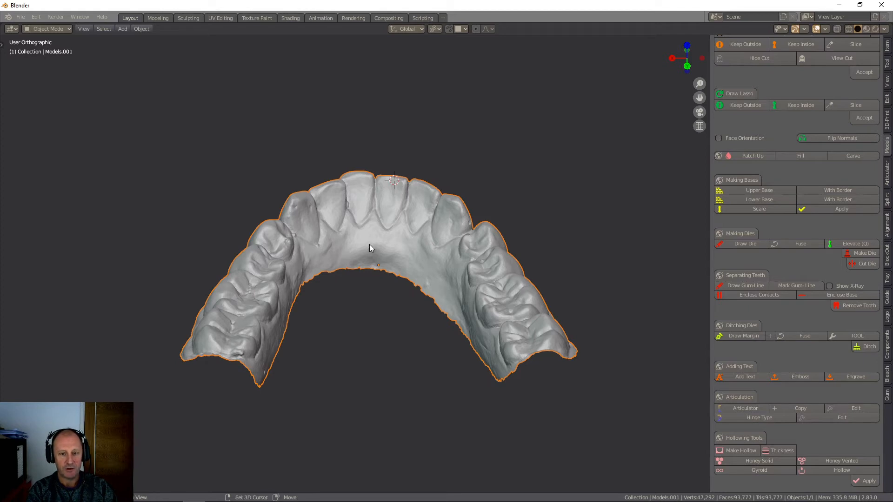
{"action": "right_click", "coordinate": [370, 244], "text": "shift"}
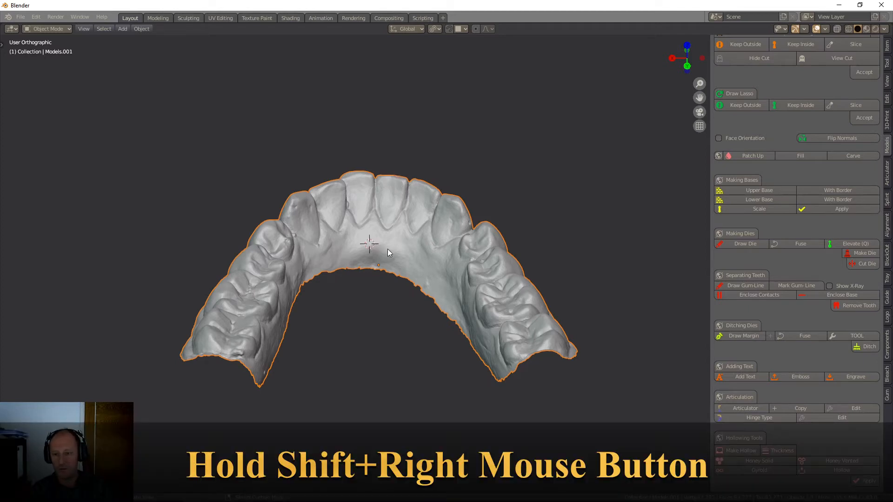
{"action": "scroll", "coordinate": [747, 314], "scroll_direction": "up", "scroll_amount": 12}
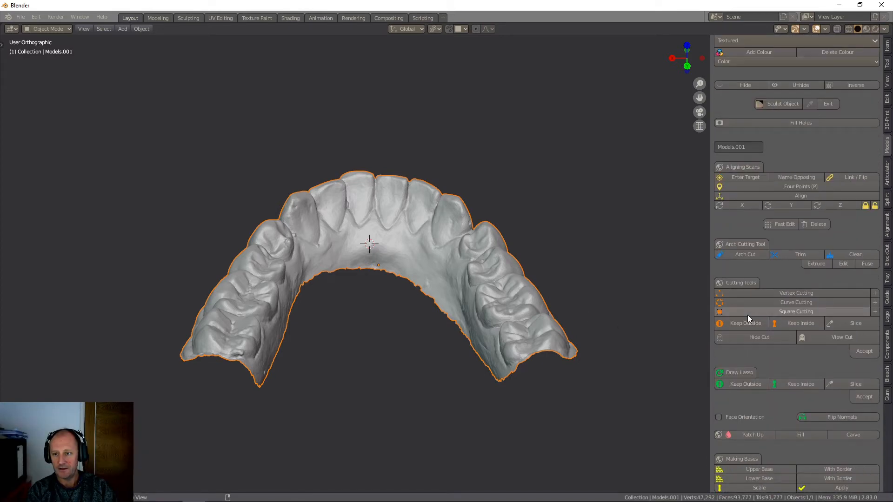
{"action": "left_click", "coordinate": [738, 255]}
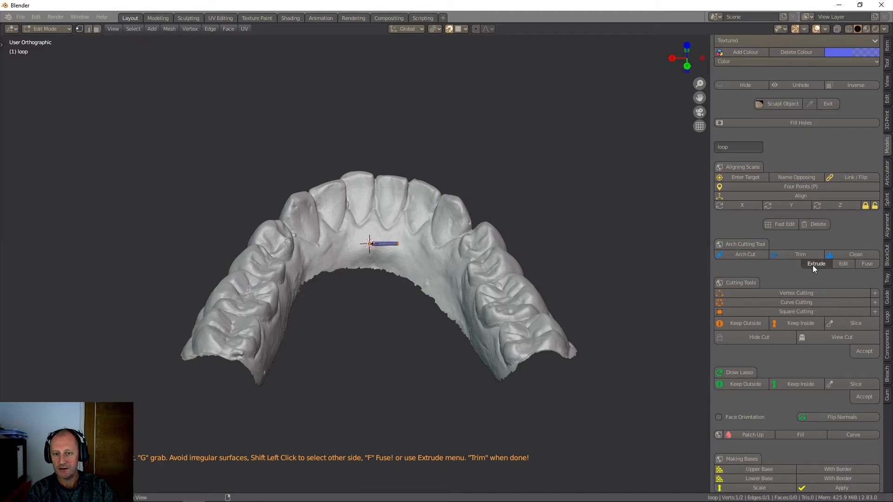
Trace the lower cut line along the patient's right inner gum from the incisors to the rearmost molar
{"action": "right_click", "coordinate": [436, 271], "text": "ctrl"}
{"action": "right_click", "coordinate": [450, 290], "text": "ctrl"}
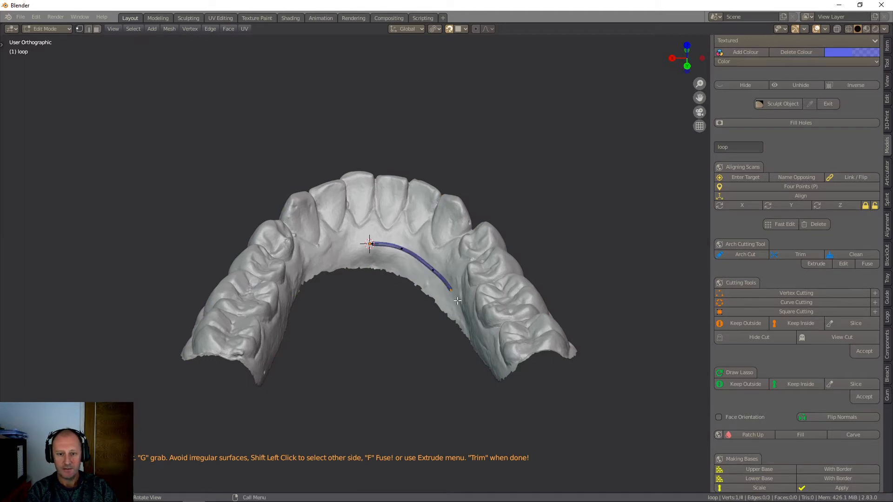
{"action": "right_click", "coordinate": [466, 317], "text": "ctrl"}
{"action": "right_click", "coordinate": [481, 337], "text": "ctrl"}
{"action": "right_click", "coordinate": [496, 358], "text": "ctrl"}
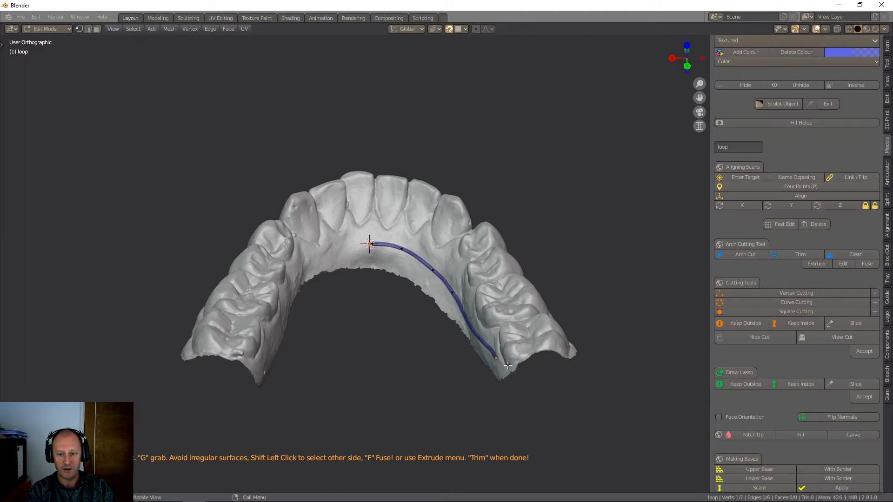
{"action": "right_click", "coordinate": [510, 364], "text": "ctrl"}
{"action": "right_click", "coordinate": [520, 357], "text": "ctrl"}
Take the cut line around the back of the right rearmost lower molar and onto its outer side
{"action": "middle_click_drag", "start_coordinate": [522, 356], "coordinate": [536, 367]}
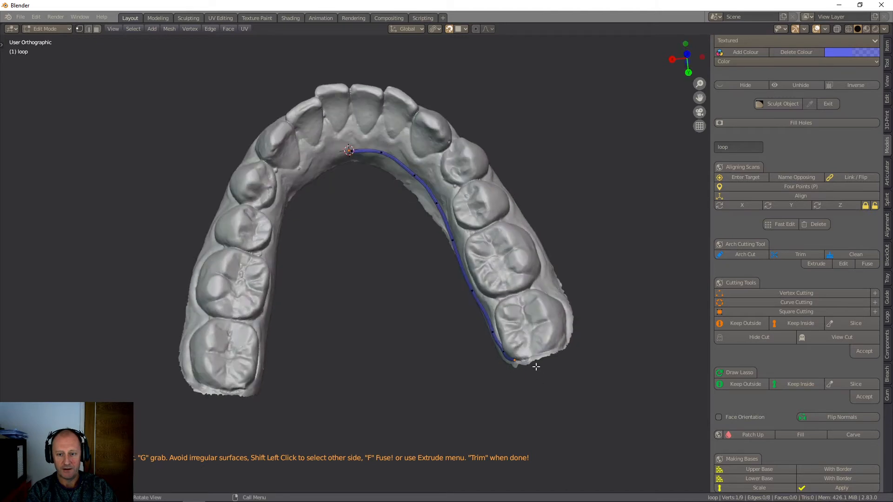
{"action": "right_click", "coordinate": [534, 354], "text": "ctrl"}
{"action": "right_click", "coordinate": [548, 351], "text": "ctrl"}
{"action": "right_click", "coordinate": [559, 347], "text": "ctrl"}
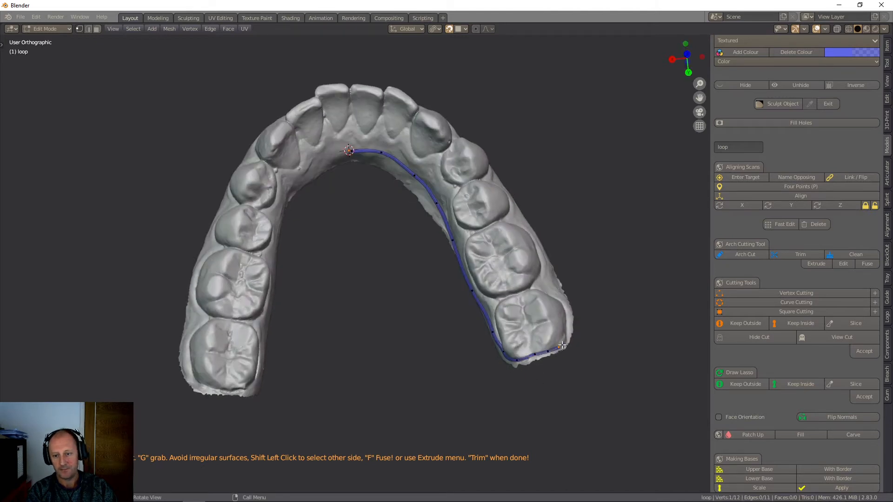
{"action": "right_click", "coordinate": [569, 333], "text": "ctrl"}
{"action": "right_click", "coordinate": [570, 312], "text": "ctrl"}
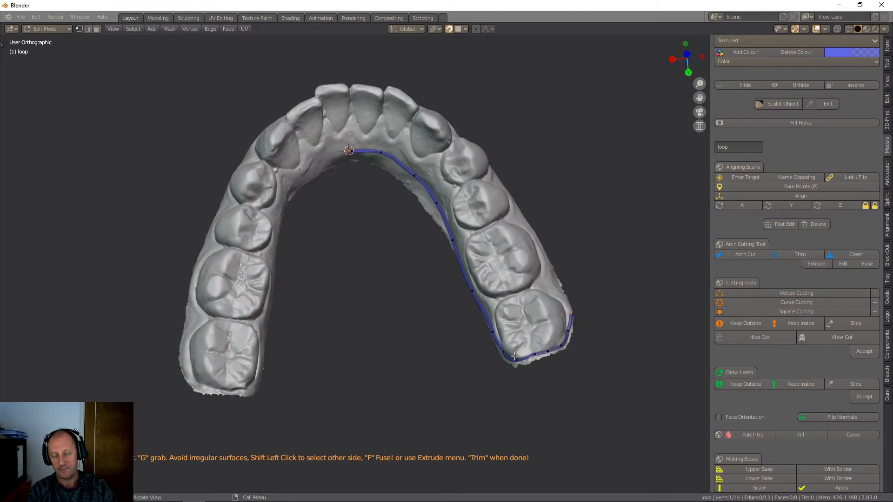
Trace the cut line forward along the right outer gum, below the teeth, to the lower incisors
{"action": "middle_click_drag", "start_coordinate": [515, 356], "coordinate": [374, 315]}
{"action": "middle_click_drag", "start_coordinate": [520, 329], "coordinate": [165, 351]}
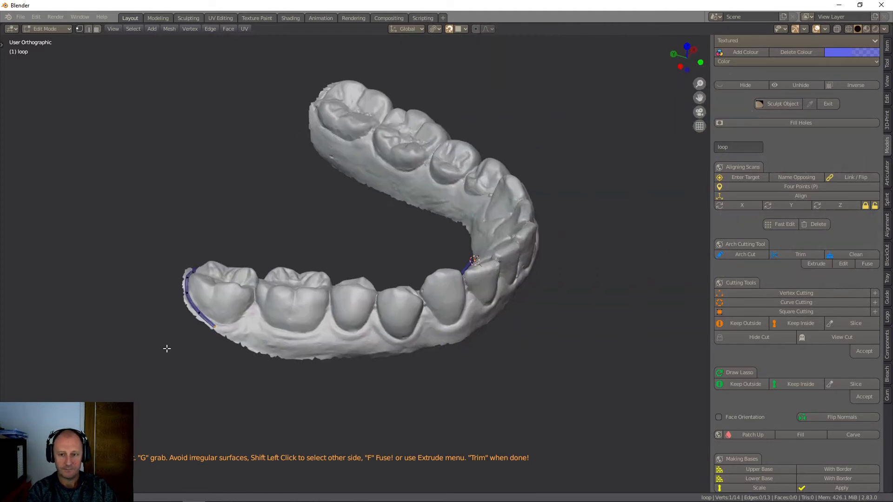
{"action": "right_click", "coordinate": [336, 345], "text": "ctrl"}
{"action": "right_click", "coordinate": [376, 348], "text": "ctrl"}
{"action": "middle_click_drag", "start_coordinate": [377, 347], "coordinate": [359, 329]}
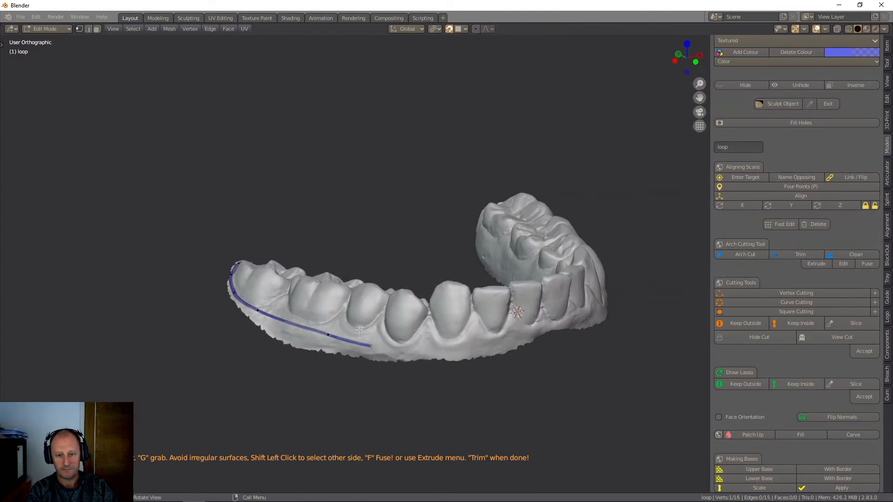
{"action": "right_click", "coordinate": [425, 351], "text": "ctrl"}
{"action": "right_click", "coordinate": [475, 348], "text": "ctrl"}
{"action": "right_click", "coordinate": [511, 342], "text": "ctrl"}
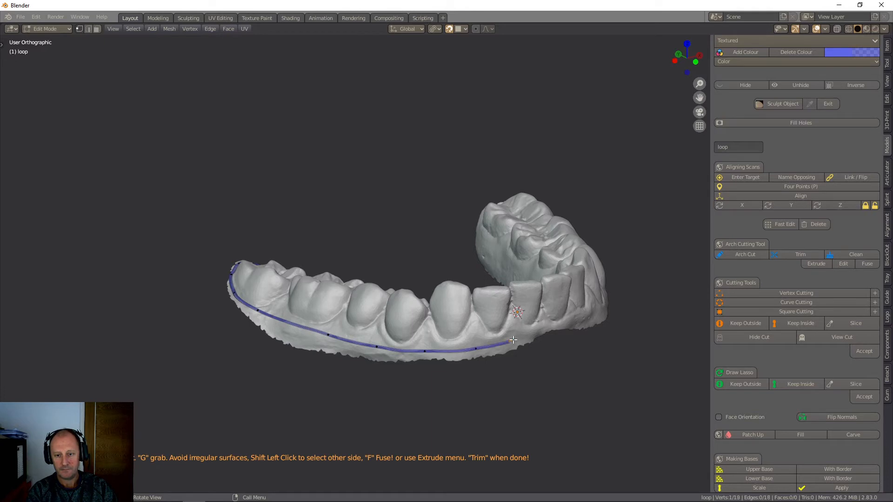
{"action": "right_click", "coordinate": [532, 333], "text": "ctrl"}
{"action": "right_click", "coordinate": [562, 329], "text": "ctrl"}
Continue the cut line below the lower incisors and back onto the patient's left outer gum
{"action": "middle_click_drag", "start_coordinate": [547, 343], "coordinate": [336, 345]}
{"action": "right_click", "coordinate": [394, 330], "text": "ctrl"}
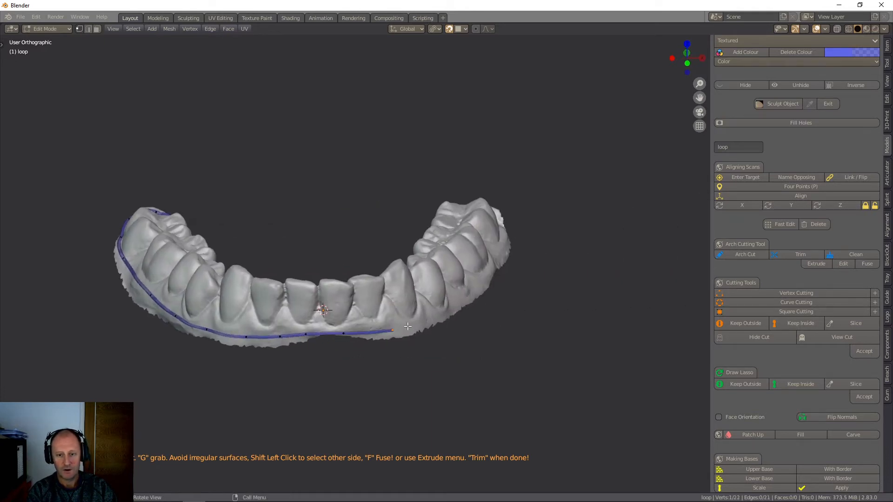
{"action": "right_click", "coordinate": [428, 321], "text": "ctrl"}
{"action": "right_click", "coordinate": [451, 310], "text": "ctrl"}
{"action": "right_click", "coordinate": [470, 293], "text": "ctrl"}
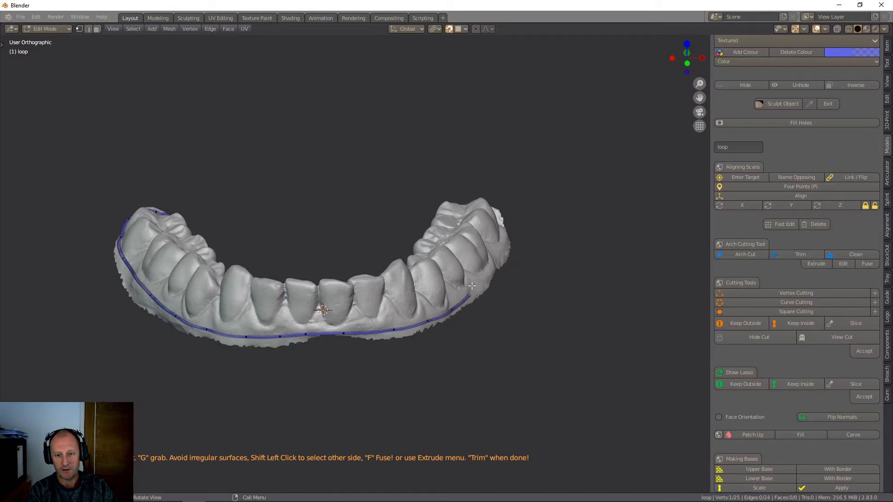
{"action": "right_click", "coordinate": [484, 278], "text": "ctrl"}
{"action": "right_click", "coordinate": [495, 263], "text": "ctrl"}
Extend the cut line along the left outer gum and up to the back corner of the rearmost lower molar
{"action": "middle_click_drag", "start_coordinate": [497, 262], "coordinate": [454, 295]}
{"action": "right_click", "coordinate": [533, 266], "text": "ctrl"}
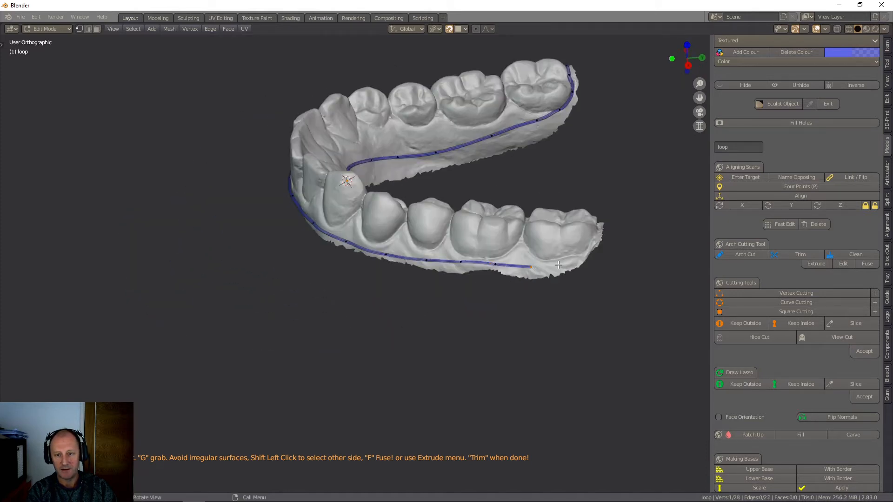
{"action": "right_click", "coordinate": [562, 261], "text": "ctrl"}
{"action": "right_click", "coordinate": [579, 255], "text": "ctrl"}
{"action": "right_click", "coordinate": [589, 243], "text": "ctrl"}
{"action": "right_click", "coordinate": [595, 236], "text": "ctrl"}
Carry the cut line across the back of the left rearmost lower molar to its inner side
{"action": "middle_click_drag", "start_coordinate": [561, 279], "coordinate": [339, 275]}
{"action": "right_click", "coordinate": [343, 256], "text": "ctrl"}
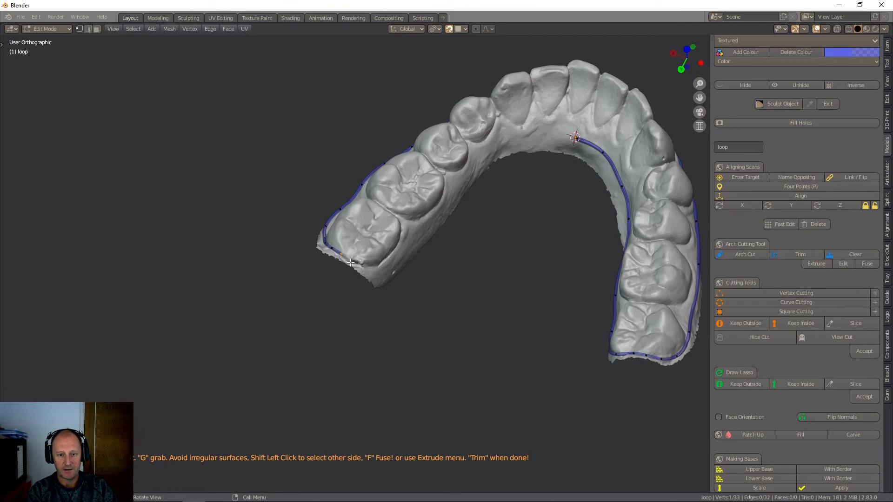
{"action": "right_click", "coordinate": [360, 267], "text": "ctrl"}
{"action": "right_click", "coordinate": [377, 276], "text": "ctrl"}
Trace the cut line forward along the left inner gum until it nearly meets its starting point behind the incisors
{"action": "mouse_move", "coordinate": [401, 285]}
{"action": "middle_mouse_down"}
{"action": "mouse_move", "coordinate": [343, 289]}
{"action": "mouse_move", "coordinate": [412, 294]}
{"action": "middle_mouse_up"}
{"action": "right_click", "coordinate": [434, 288], "text": "ctrl"}
{"action": "right_click", "coordinate": [510, 285], "text": "ctrl"}
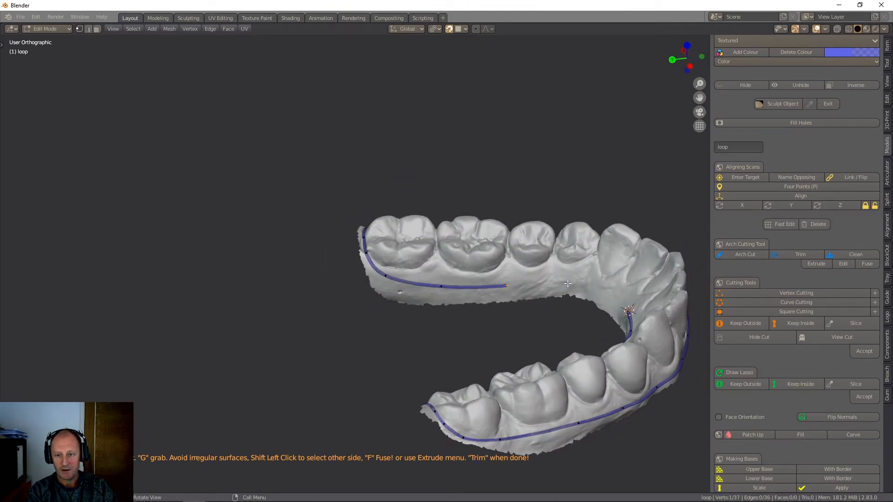
{"action": "right_click", "coordinate": [562, 284], "text": "ctrl"}
{"action": "right_click", "coordinate": [588, 285], "text": "ctrl"}
{"action": "right_click", "coordinate": [612, 297], "text": "ctrl"}
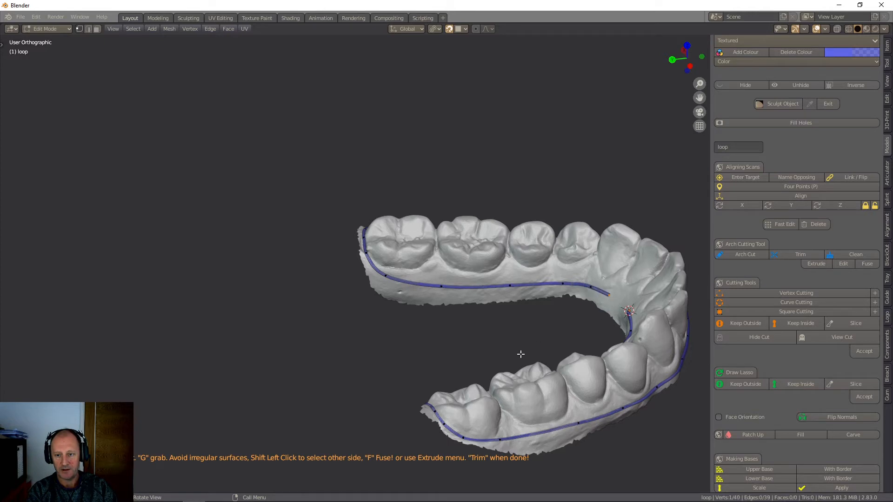
{"action": "middle_click_drag", "start_coordinate": [520, 355], "coordinate": [363, 309]}
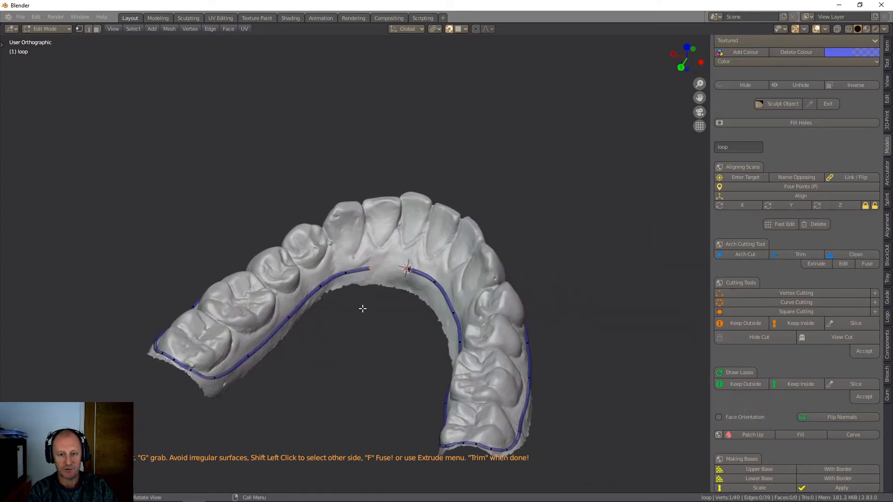
{"action": "right_click", "coordinate": [383, 267], "text": "ctrl"}
Fuse the lower cut line into a closed loop, trim the arch along it and clean away everything except the tooth-bearing part
{"action": "middle_click_drag", "start_coordinate": [414, 327], "coordinate": [434, 332]}
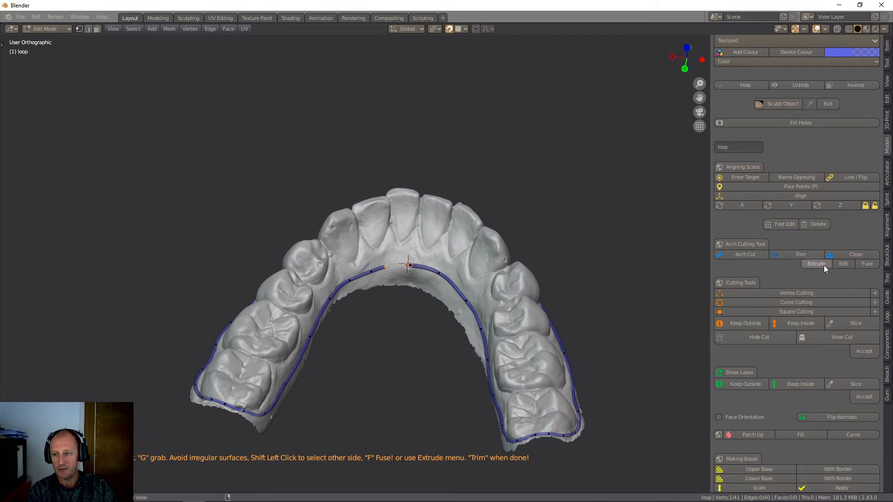
{"action": "left_click", "coordinate": [868, 264]}
{"action": "left_click", "coordinate": [791, 255]}
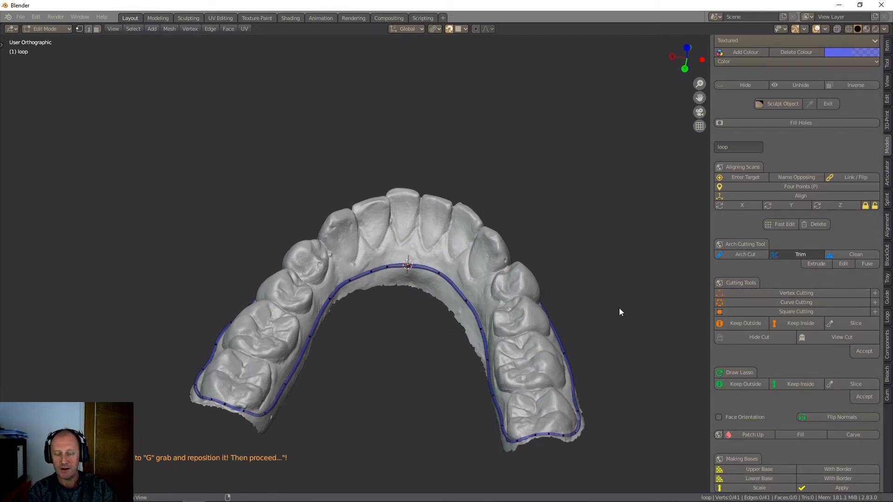
{"action": "left_click", "coordinate": [458, 242]}
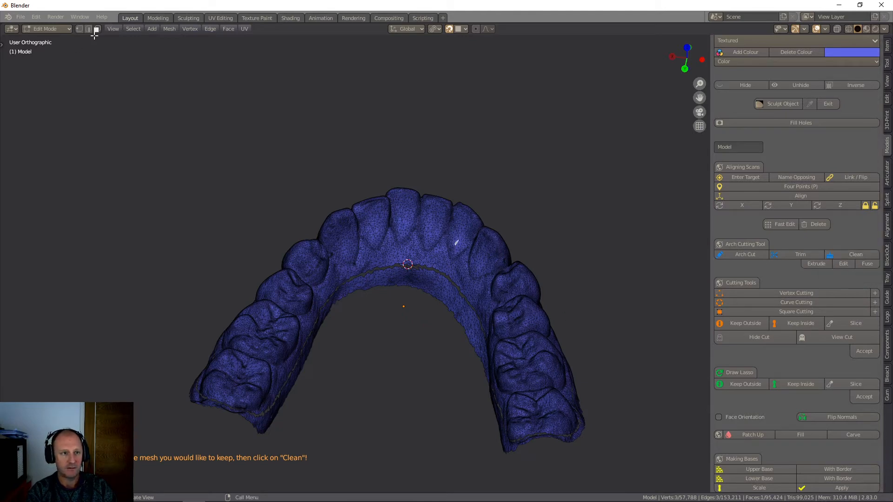
{"action": "left_click", "coordinate": [841, 255]}
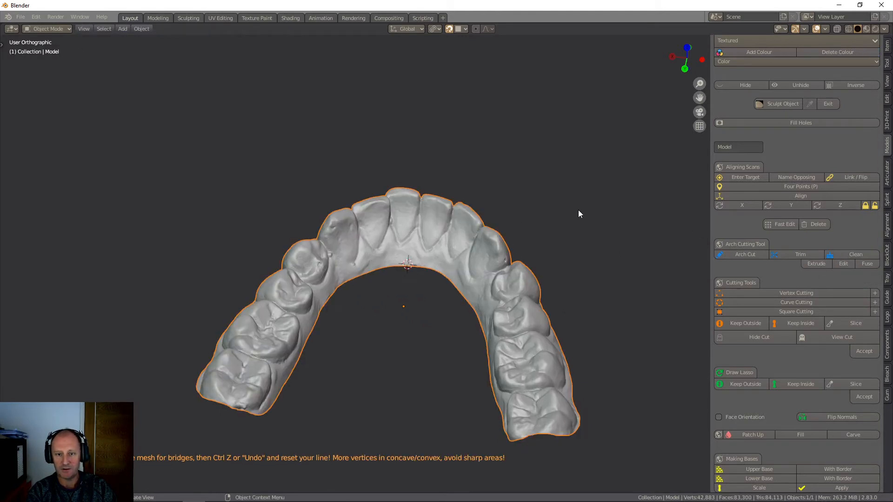
Generate a plain Lower Base on the trimmed lower arch and inspect it from the front
{"action": "mouse_move", "coordinate": [415, 278]}
{"action": "middle_mouse_down"}
{"action": "mouse_move", "coordinate": [418, 372]}
{"action": "mouse_move", "coordinate": [424, 290]}
{"action": "middle_mouse_up"}
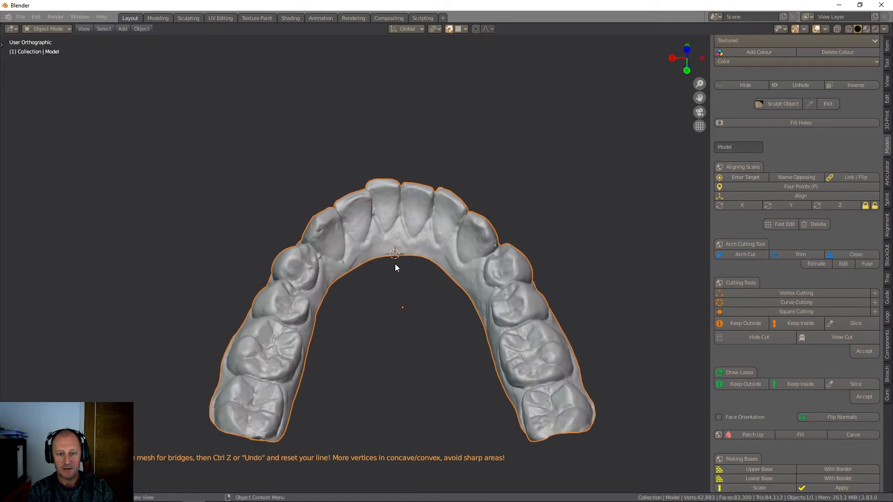
{"action": "scroll", "coordinate": [618, 269], "scroll_direction": "down", "scroll_amount": 4}
{"action": "scroll", "coordinate": [769, 265], "scroll_direction": "down", "scroll_amount": 10}
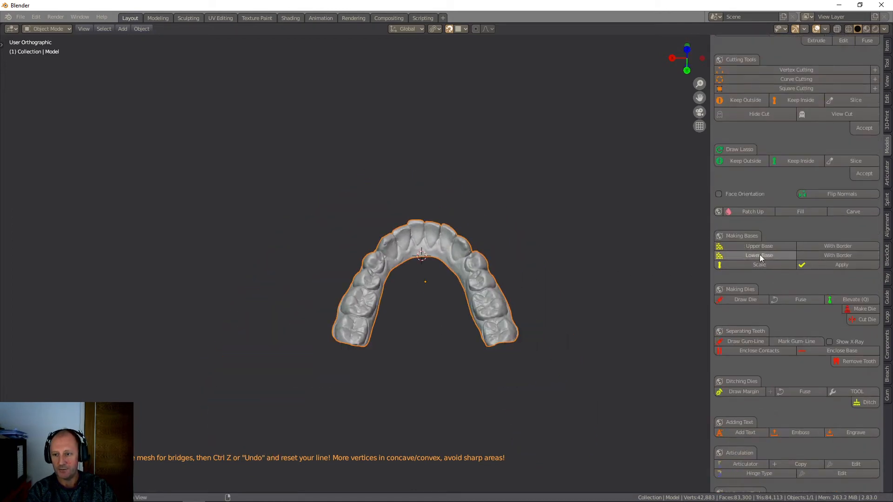
{"action": "left_click", "coordinate": [760, 254]}
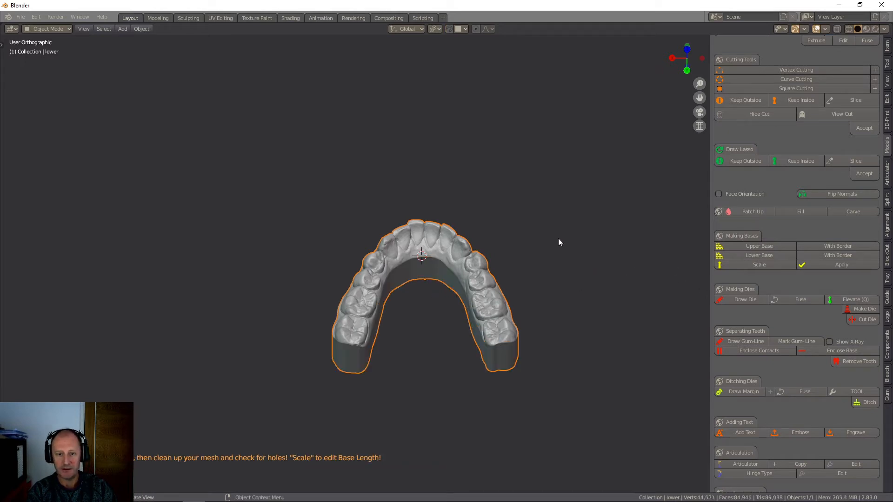
{"action": "middle_click_drag", "start_coordinate": [558, 241], "coordinate": [352, 227]}
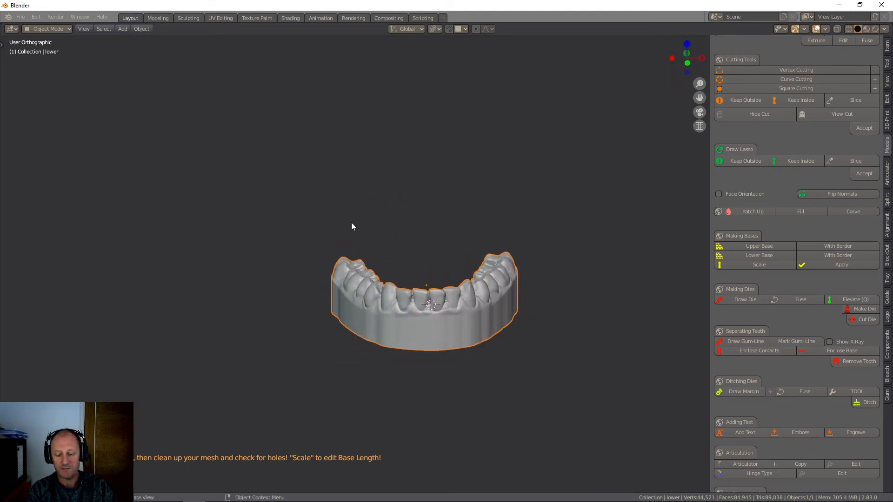
Unhide the upper model and examine both based arches together from the front
{"action": "key", "text": "alt+h"}
{"action": "middle_click_drag", "start_coordinate": [356, 231], "coordinate": [381, 272]}
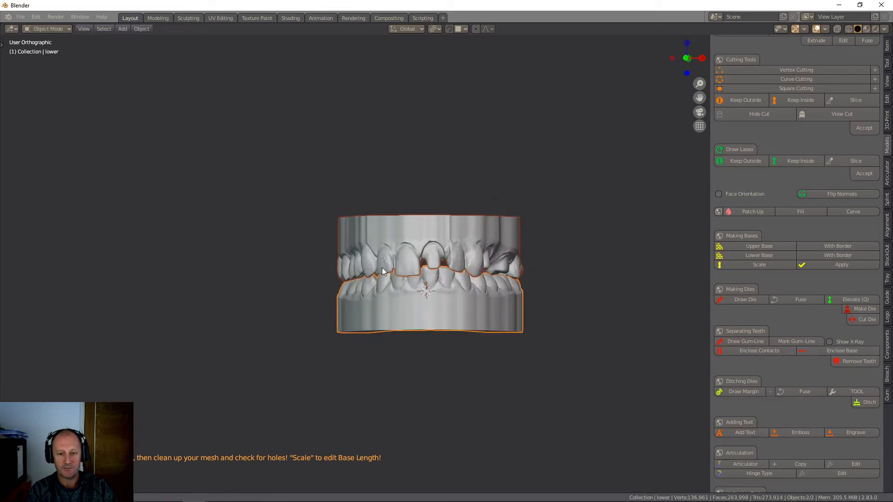
{"action": "scroll", "coordinate": [395, 272], "scroll_direction": "up", "scroll_amount": 5}
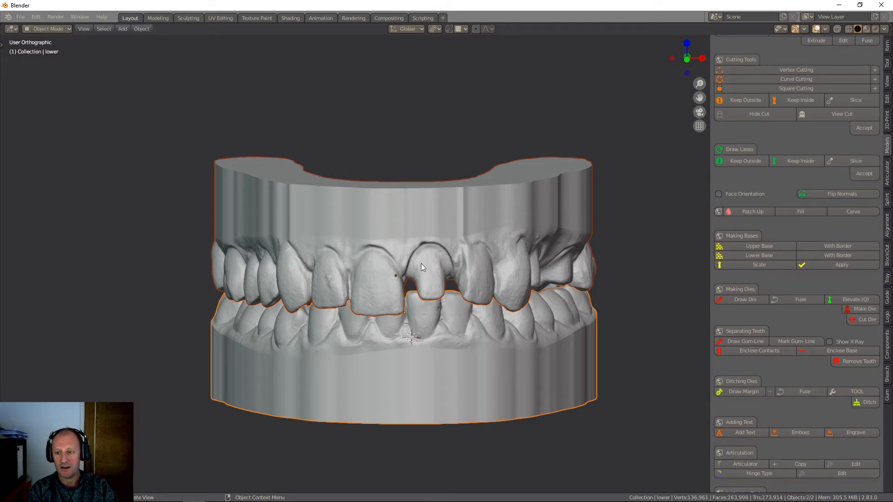
{"action": "scroll", "coordinate": [755, 322], "scroll_direction": "down", "scroll_amount": 15}
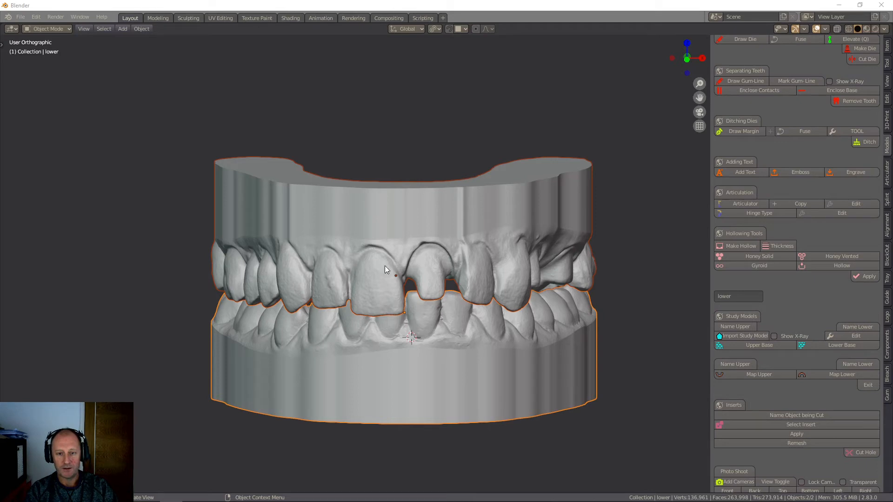
Hide the upper model and examine the based lower arch from the front, above and underneath
{"action": "left_click", "coordinate": [352, 225]}
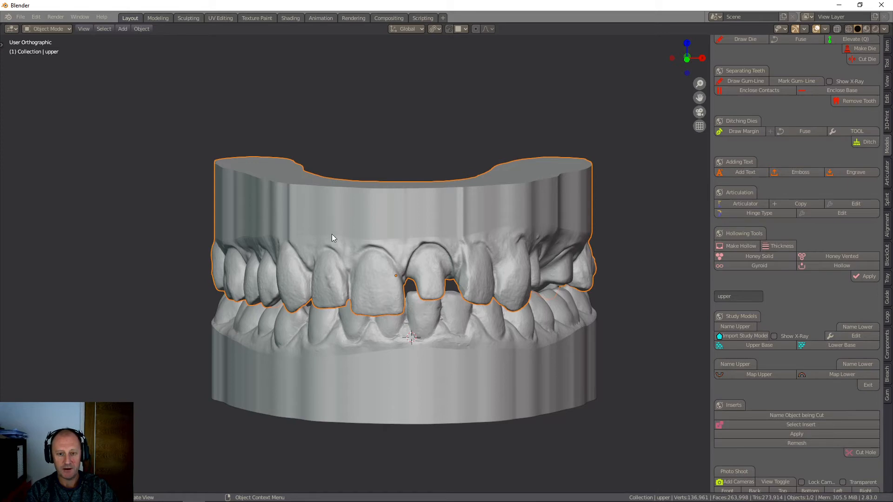
{"action": "key", "text": "Delete"}
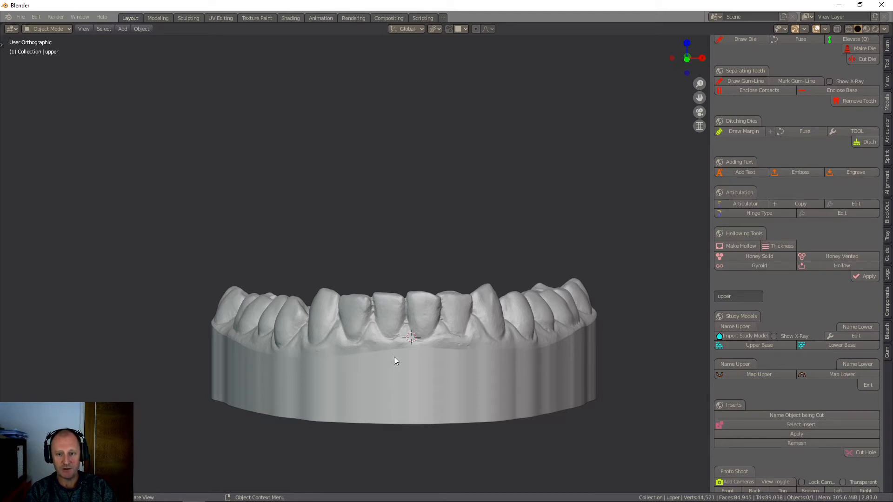
{"action": "middle_click_drag", "start_coordinate": [395, 356], "coordinate": [391, 221]}
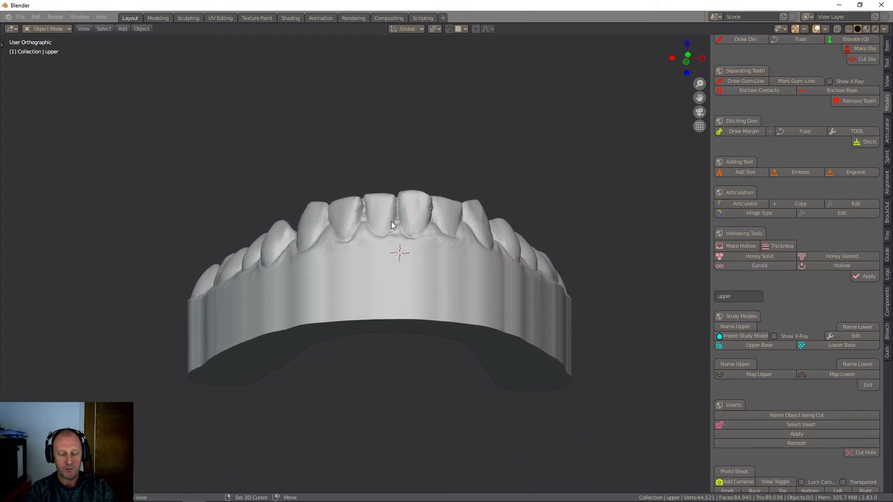
{"action": "middle_click_drag", "start_coordinate": [398, 255], "coordinate": [395, 219], "text": "shift"}
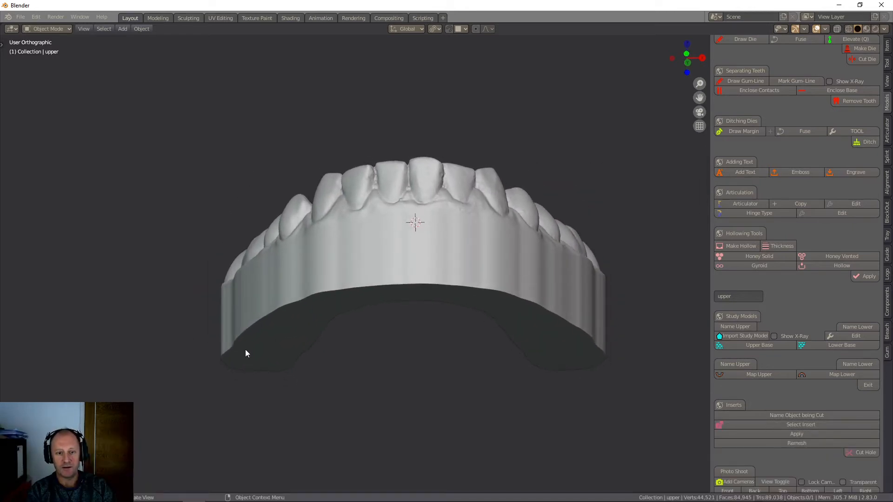
{"action": "middle_click_drag", "start_coordinate": [241, 340], "coordinate": [288, 324]}
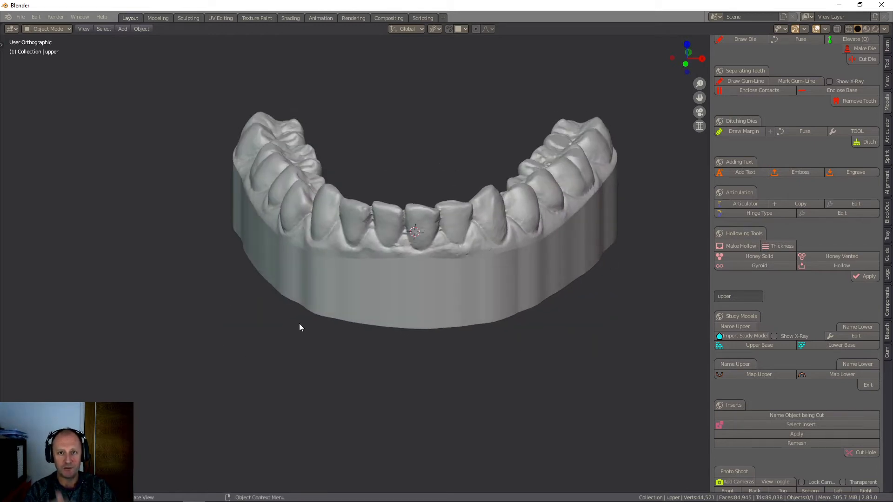
{"action": "middle_click_drag", "start_coordinate": [299, 324], "coordinate": [306, 264]}
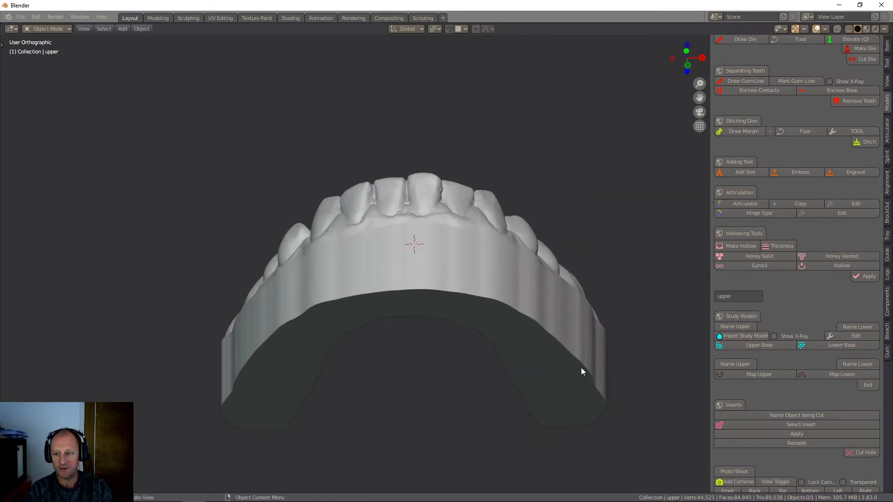
Start hollowing the lower model and set its thickness scale to 0.4
{"action": "left_click", "coordinate": [431, 253]}
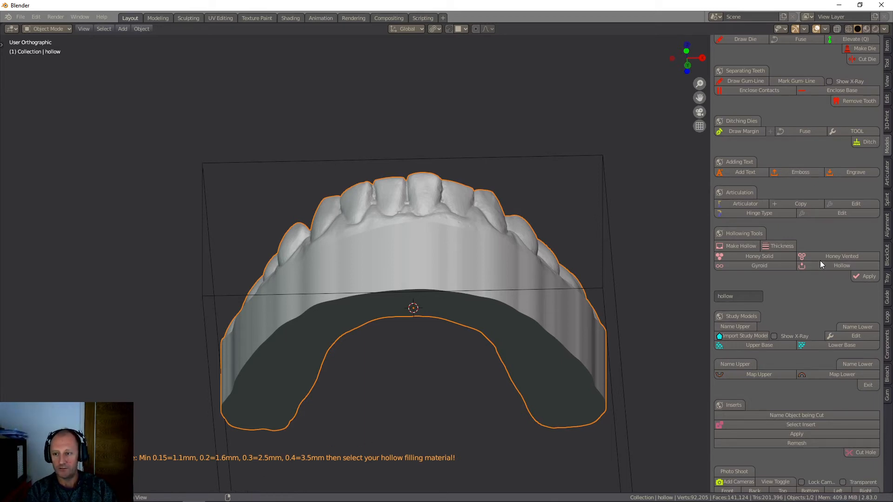
{"action": "left_click", "coordinate": [778, 248]}
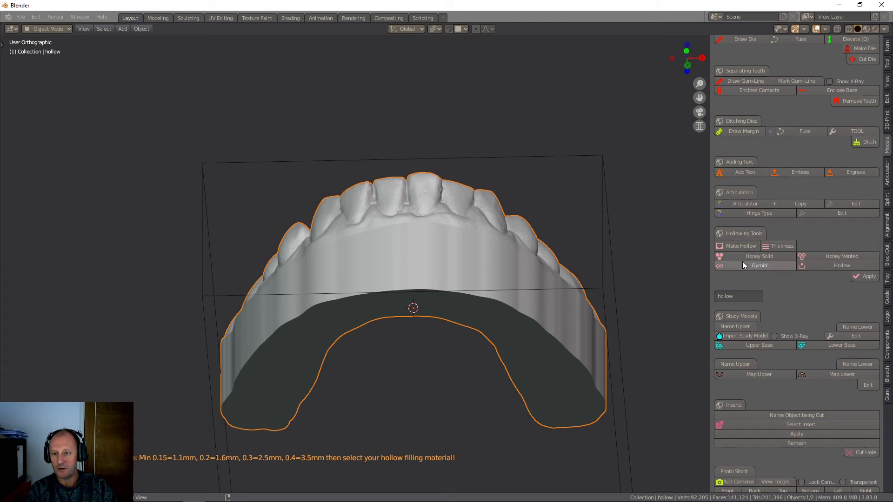
{"action": "left_click", "coordinate": [778, 244]}
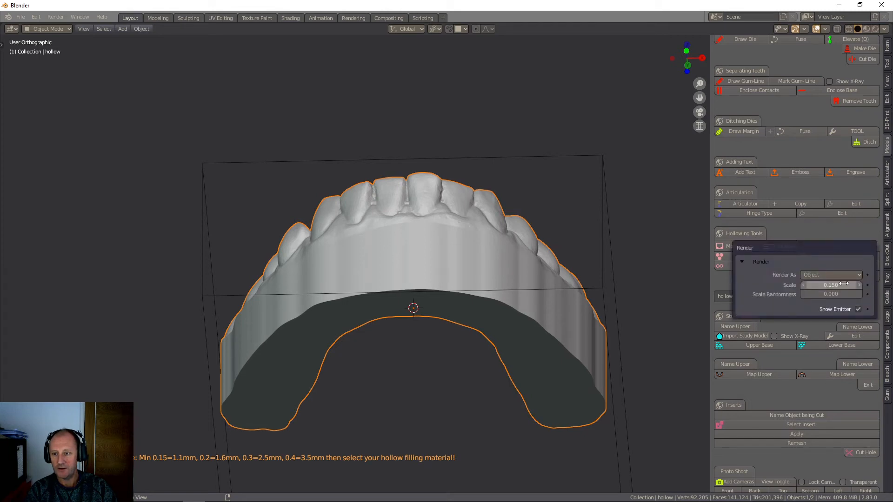
{"action": "left_click", "coordinate": [841, 285]}
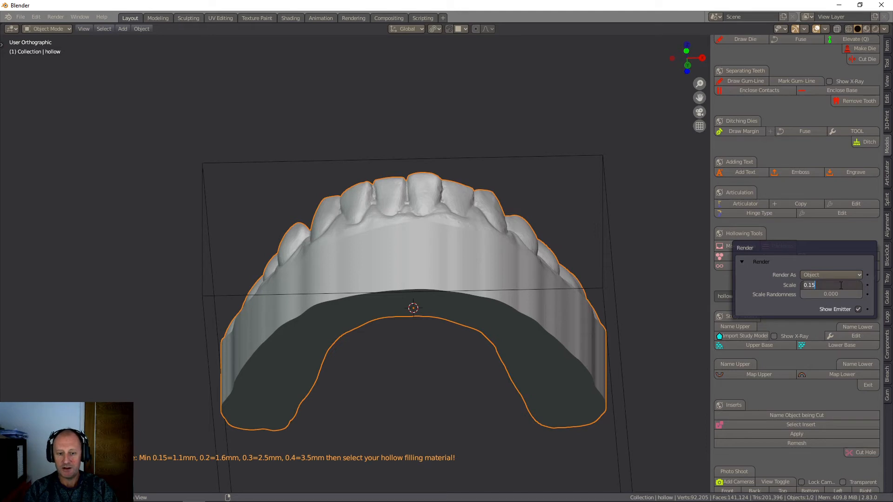
{"action": "key", "text": "BackSpace"}
{"action": "key", "text": "BackSpace"}
{"action": "type", "text": "4"}
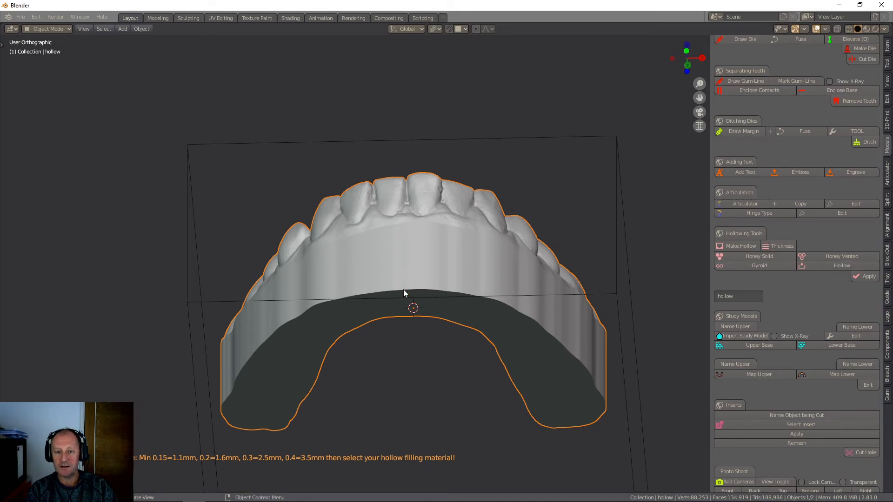
Hollow out the lower model without filling, lower the cutter to open only the underside of its base, and apply the cut
{"action": "left_click", "coordinate": [830, 267]}
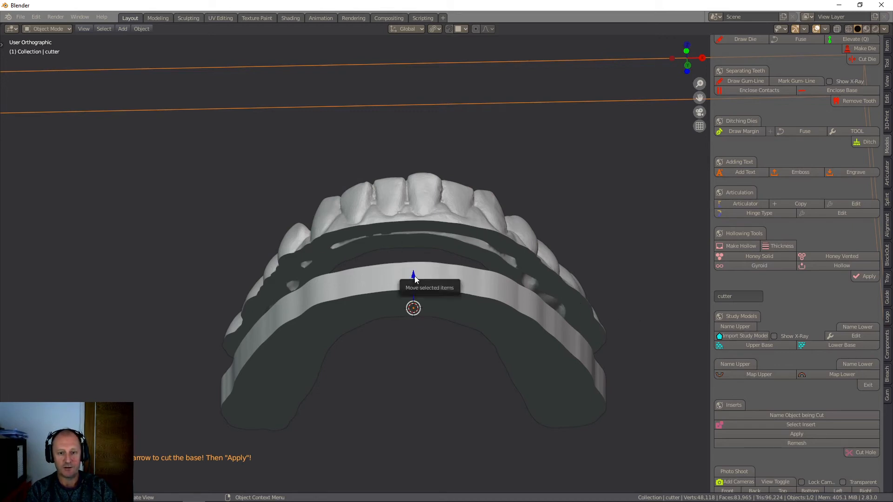
{"action": "left_click_drag", "start_coordinate": [414, 278], "coordinate": [412, 333]}
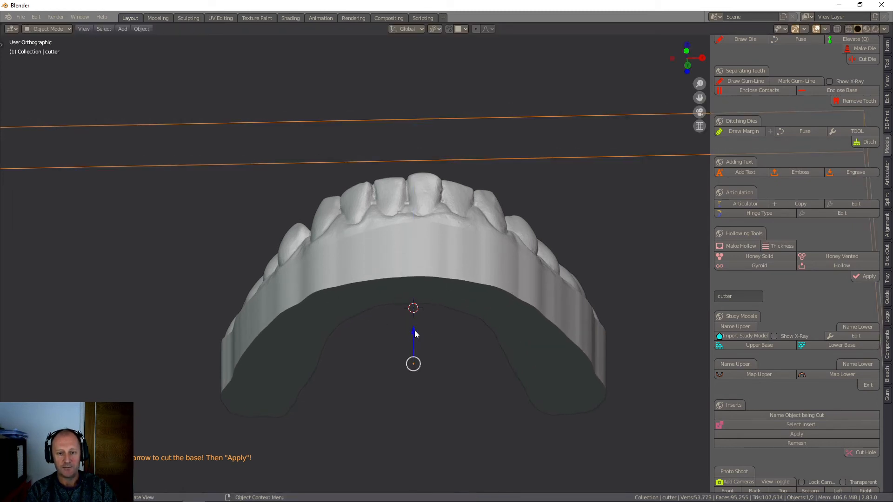
{"action": "left_click_drag", "start_coordinate": [413, 330], "coordinate": [412, 309]}
{"action": "middle_click_drag", "start_coordinate": [480, 388], "coordinate": [478, 350]}
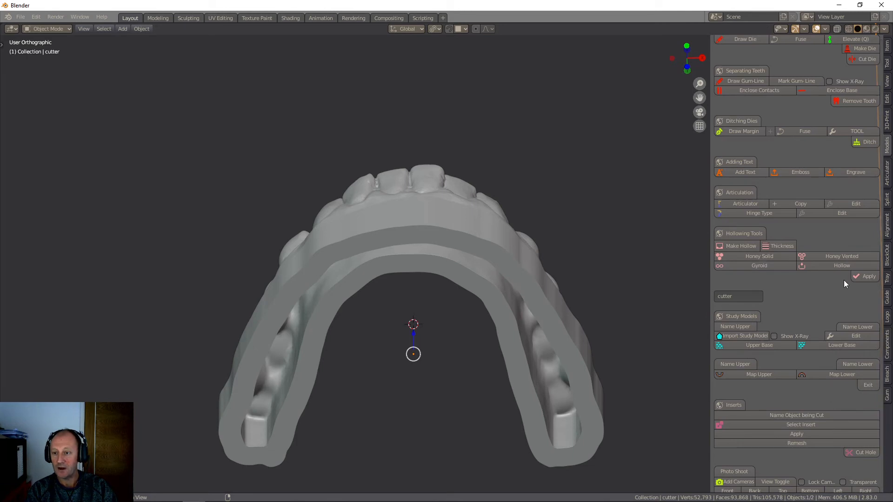
{"action": "left_click", "coordinate": [861, 277]}
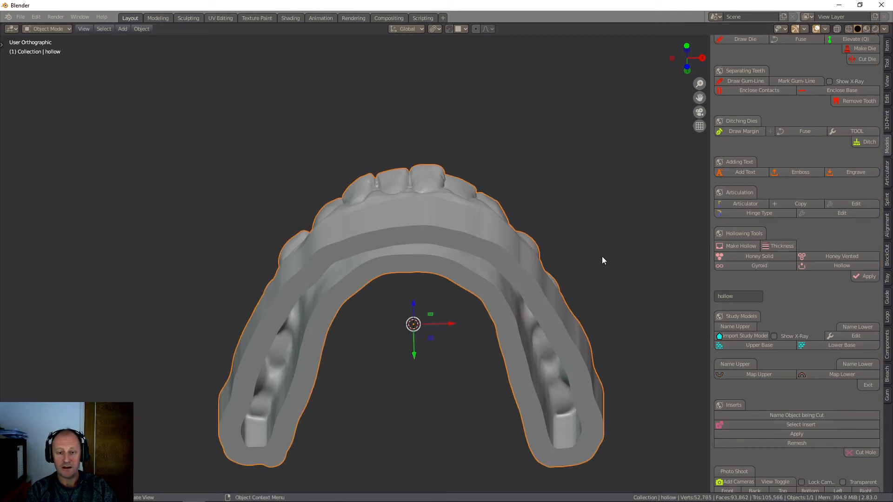
Inspect the hollowed lower model, unhide the upper model and hide the lower one
{"action": "middle_click_drag", "start_coordinate": [601, 259], "coordinate": [586, 230]}
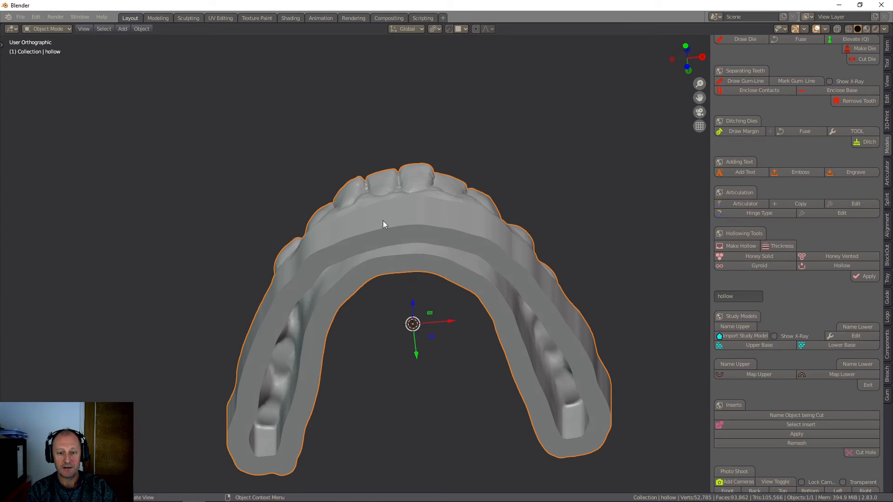
{"action": "middle_click_drag", "start_coordinate": [383, 220], "coordinate": [249, 397]}
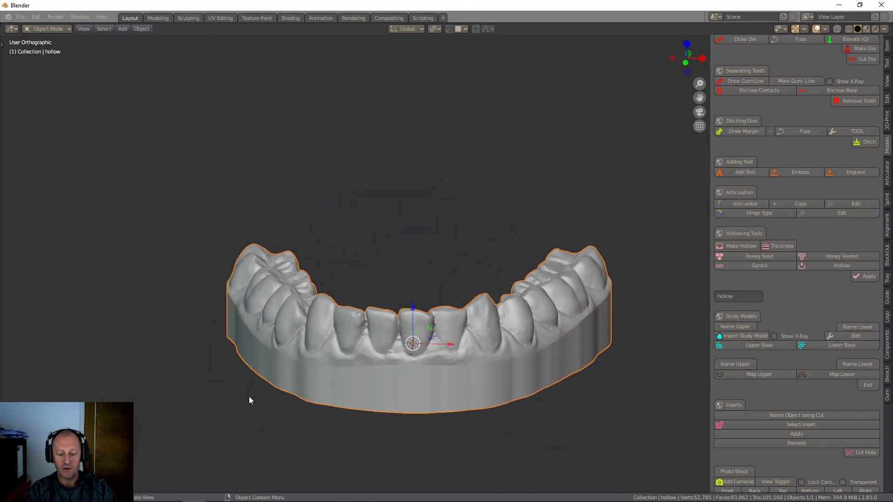
{"action": "key", "text": "alt+h"}
{"action": "middle_click_drag", "start_coordinate": [359, 406], "coordinate": [387, 378]}
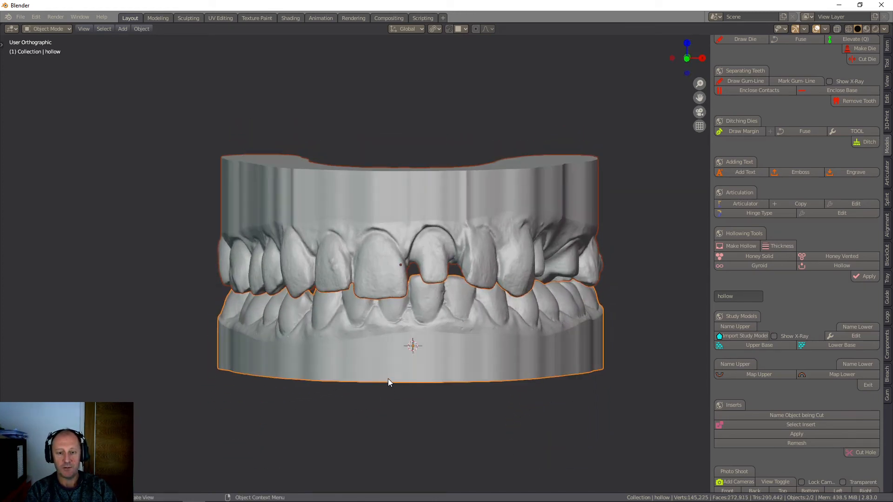
{"action": "left_click", "coordinate": [402, 361]}
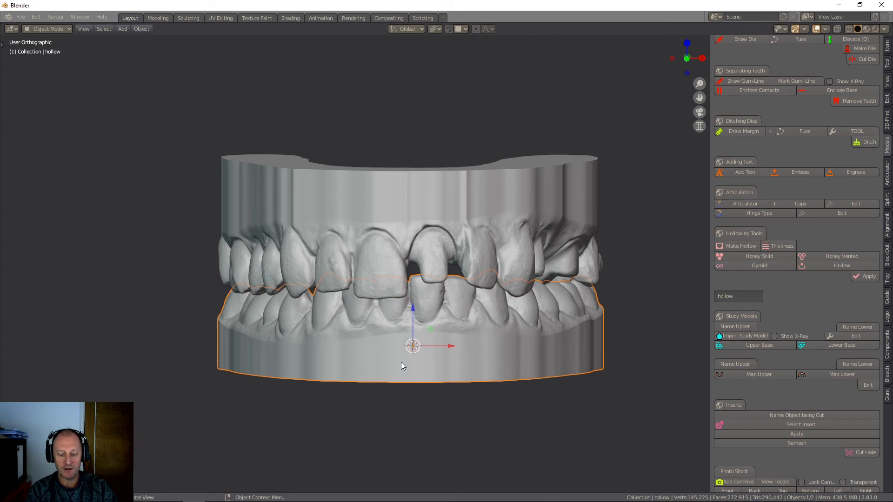
{"action": "key", "text": "h"}
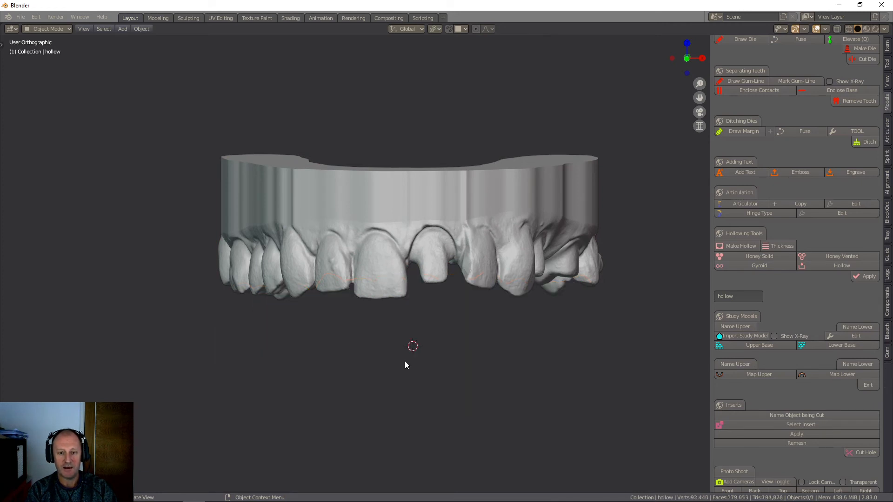
Hollow the upper model using the Honey Vented filling
{"action": "middle_click_drag", "start_coordinate": [404, 360], "coordinate": [414, 413]}
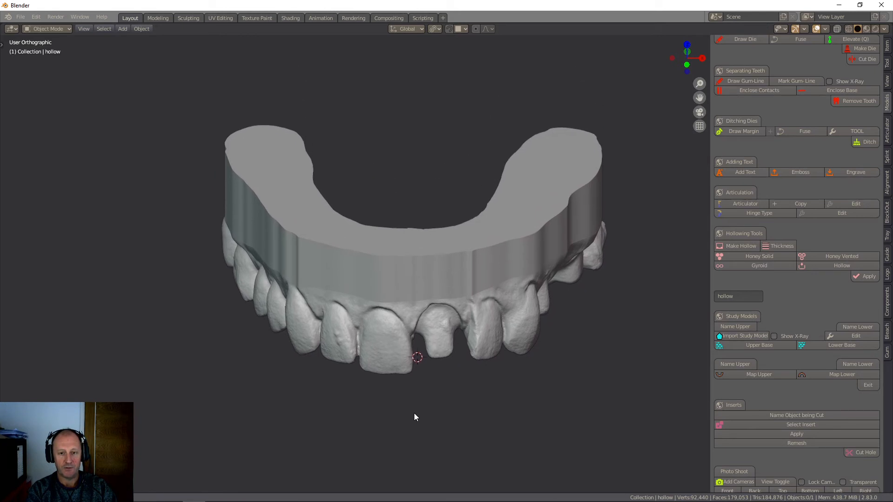
{"action": "middle_click_drag", "start_coordinate": [372, 272], "coordinate": [374, 267]}
{"action": "left_click", "coordinate": [375, 279]}
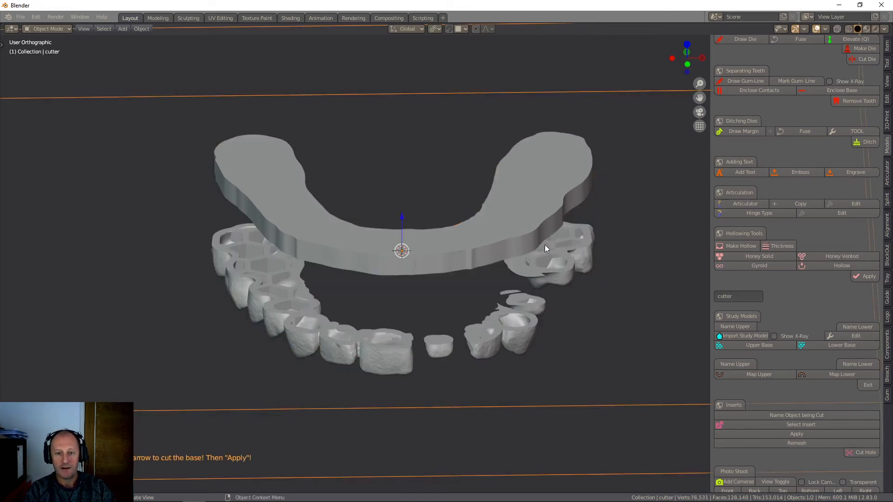
Raise the cutter to slice just the top off the upper base, check the vented honeycomb inside, and fine-tune the cutter height
{"action": "left_click_drag", "start_coordinate": [402, 216], "coordinate": [398, 142]}
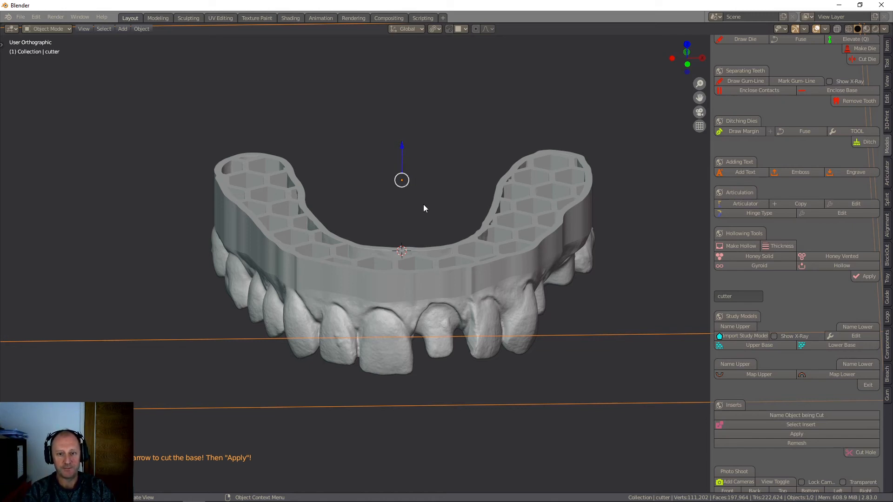
{"action": "middle_click_drag", "start_coordinate": [423, 205], "coordinate": [474, 218]}
{"action": "scroll", "coordinate": [420, 232], "scroll_direction": "up", "scroll_amount": 5}
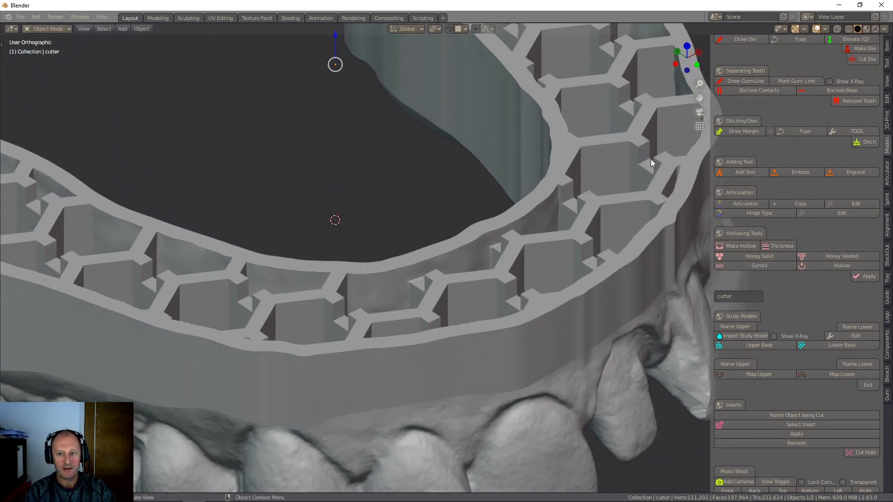
{"action": "scroll", "coordinate": [355, 155], "scroll_direction": "down", "scroll_amount": 8}
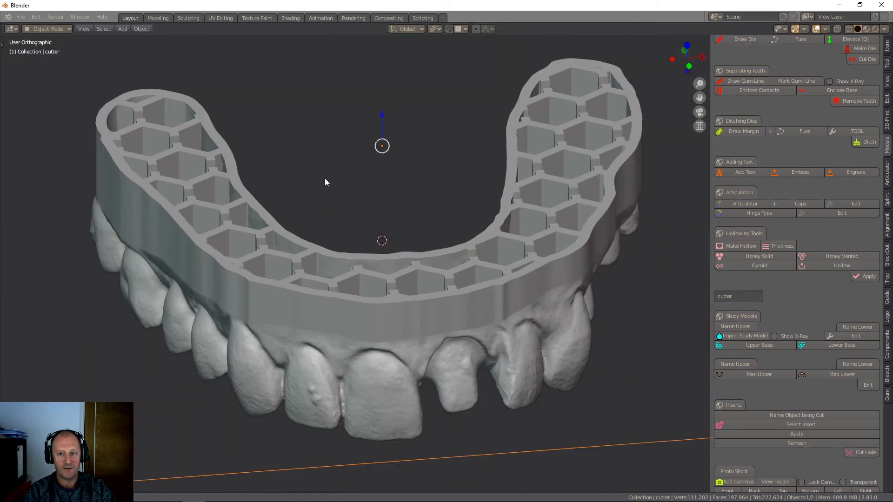
{"action": "middle_click_drag", "start_coordinate": [325, 178], "coordinate": [322, 178]}
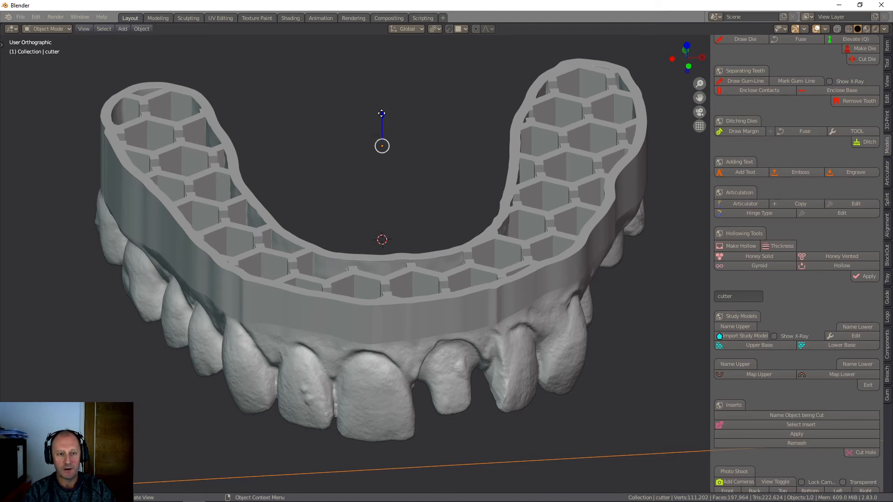
{"action": "left_click_drag", "start_coordinate": [383, 119], "coordinate": [384, 116]}
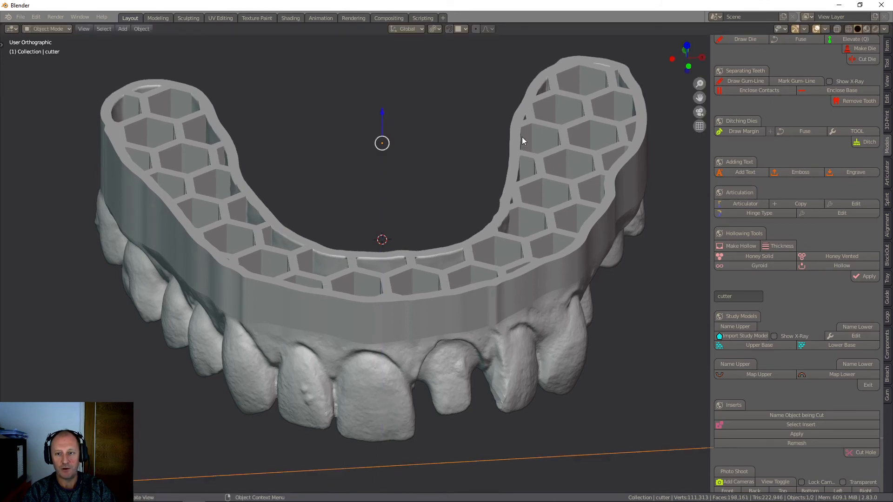
Examine the honeycomb openings at the rear of the upper base and readjust the cutter height slightly
{"action": "scroll", "coordinate": [562, 150], "scroll_direction": "down", "scroll_amount": 2}
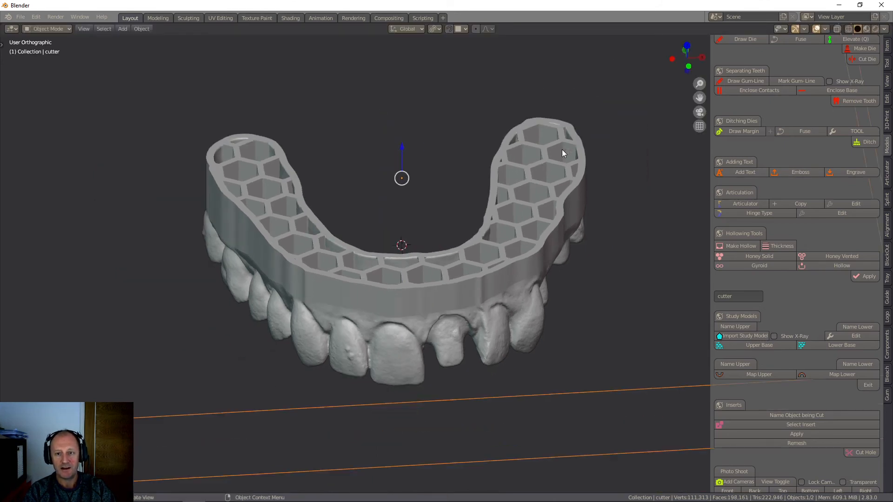
{"action": "scroll", "coordinate": [562, 149], "scroll_direction": "up", "scroll_amount": 6}
{"action": "middle_click_drag", "start_coordinate": [564, 149], "coordinate": [575, 106]}
{"action": "scroll", "coordinate": [518, 111], "scroll_direction": "down", "scroll_amount": 7}
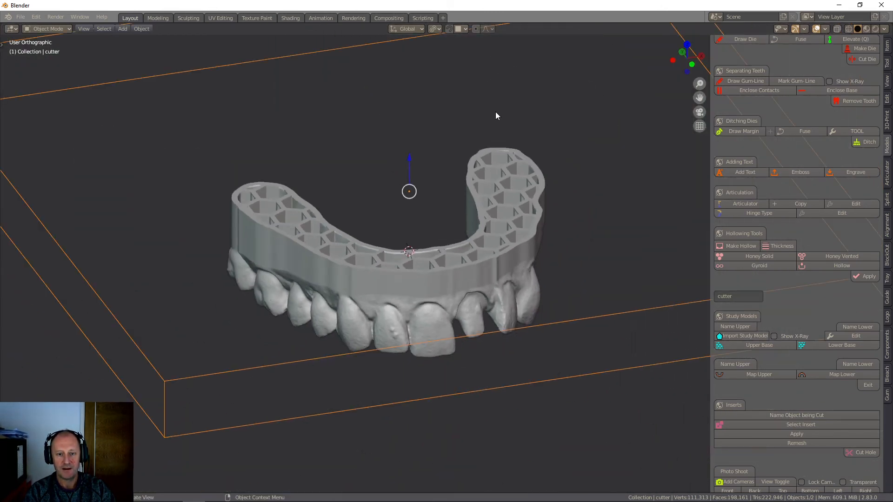
{"action": "middle_click_drag", "start_coordinate": [496, 112], "coordinate": [471, 117]}
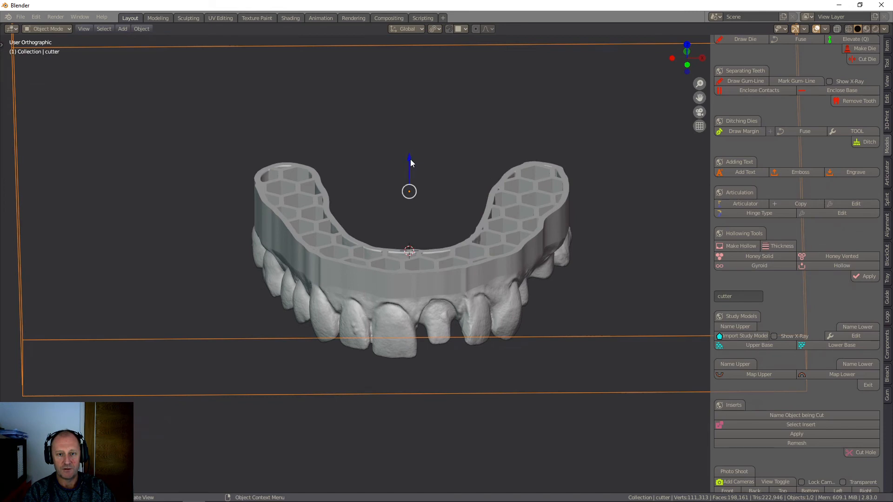
{"action": "left_click_drag", "start_coordinate": [410, 156], "coordinate": [432, 167]}
Check the honeycomb and thin inner wall behind the front teeth, and apply the base cut to the upper model
{"action": "middle_click_drag", "start_coordinate": [442, 167], "coordinate": [280, 220]}
{"action": "middle_click_drag", "start_coordinate": [405, 192], "coordinate": [448, 168]}
{"action": "scroll", "coordinate": [465, 196], "scroll_direction": "up", "scroll_amount": 5}
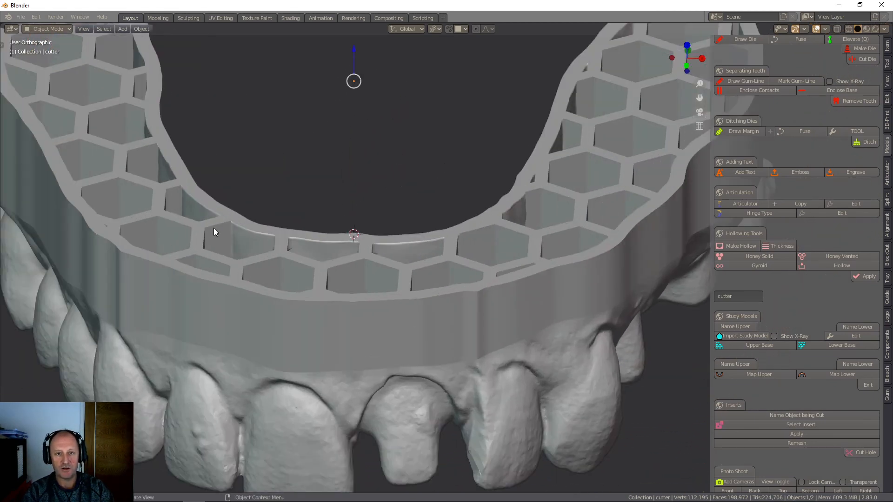
{"action": "scroll", "coordinate": [335, 207], "scroll_direction": "down", "scroll_amount": 4}
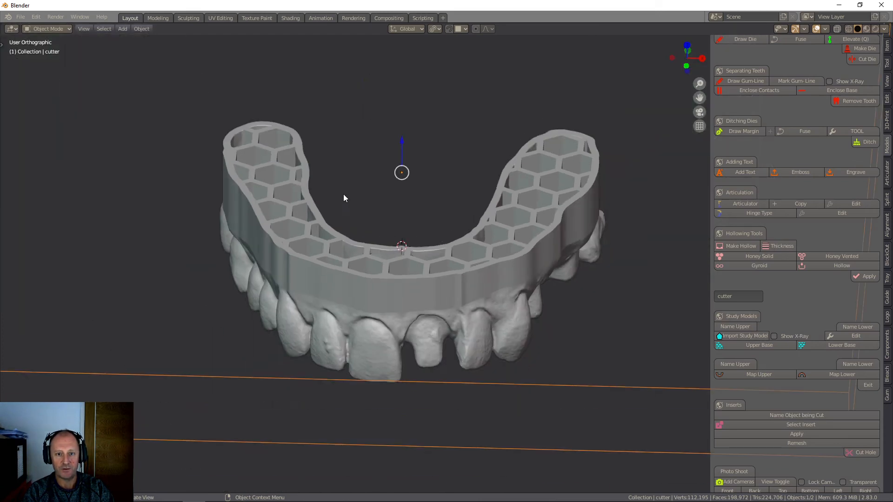
{"action": "mouse_move", "coordinate": [396, 201]}
{"action": "middle_mouse_down"}
{"action": "mouse_move", "coordinate": [399, 182]}
{"action": "mouse_move", "coordinate": [396, 207]}
{"action": "middle_mouse_up"}
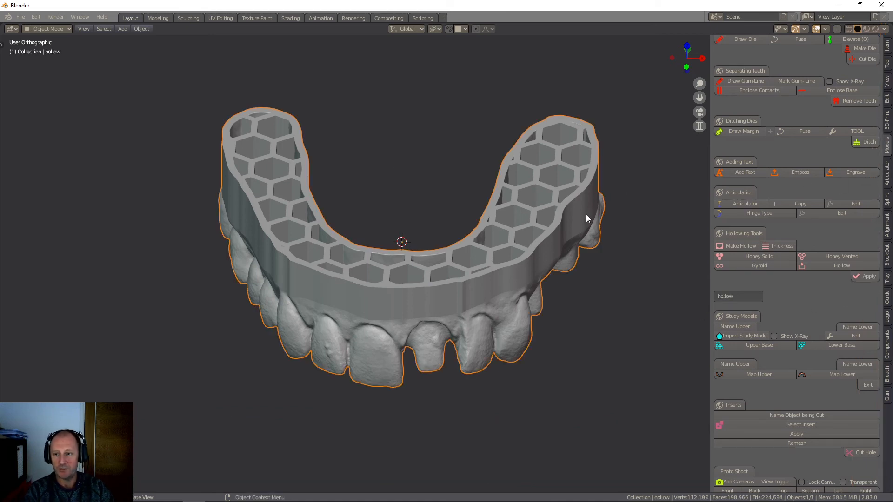
Clear the selection and undo the upper base cut back to the cutter's starting position
{"action": "key", "text": "alt+a"}
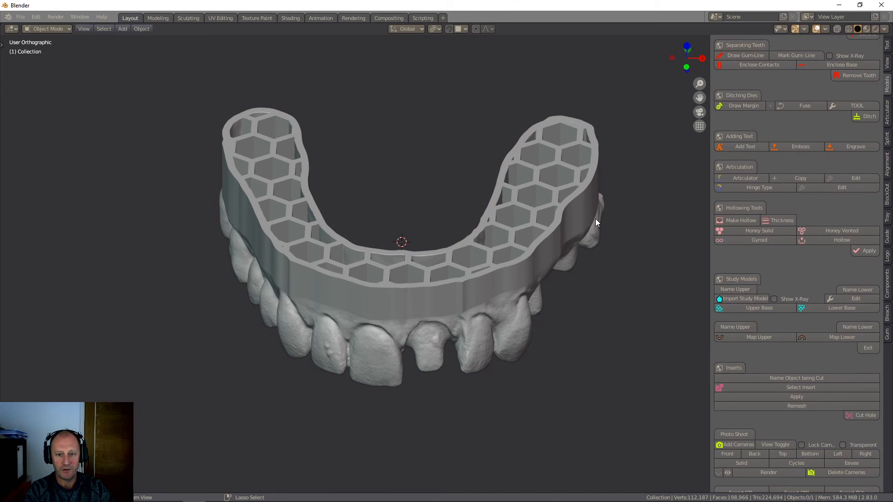
{"action": "key", "text": "ctrl+z"}
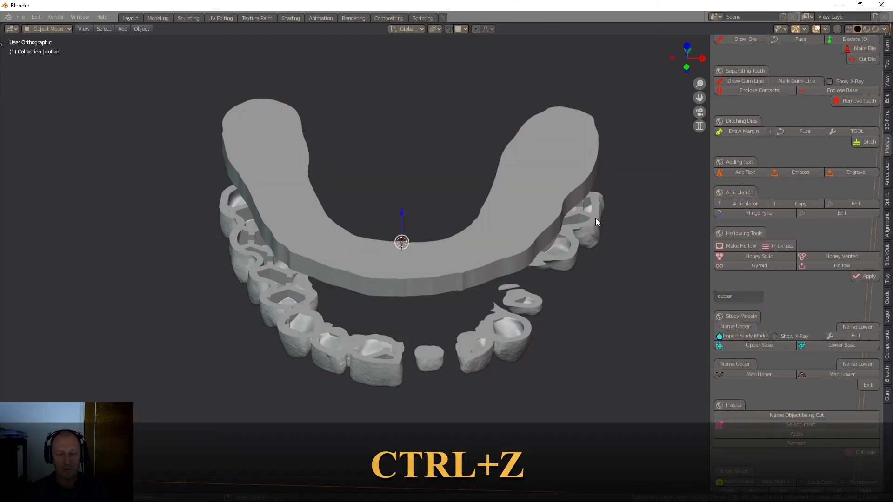
Undo the vented honeycomb hollowing of the upper model and hollow it with the Gyroid filling instead
{"action": "key", "text": "ctrl+z"}
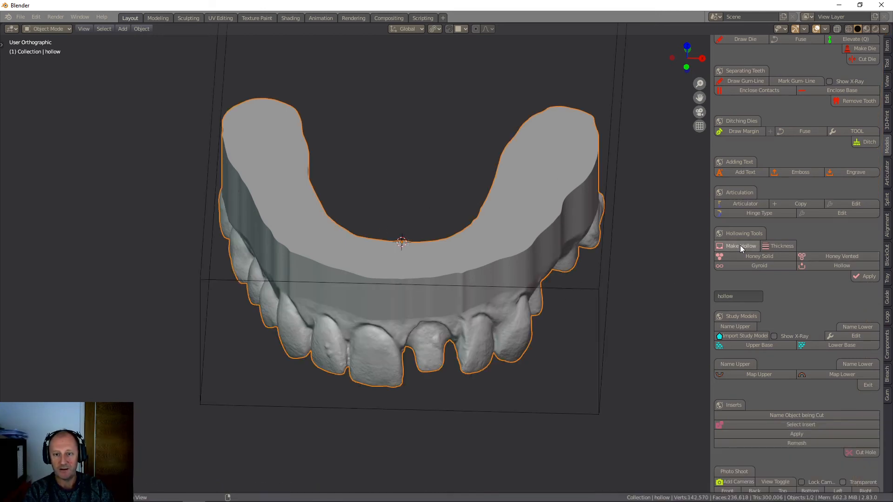
{"action": "middle_click_drag", "start_coordinate": [455, 327], "coordinate": [463, 298]}
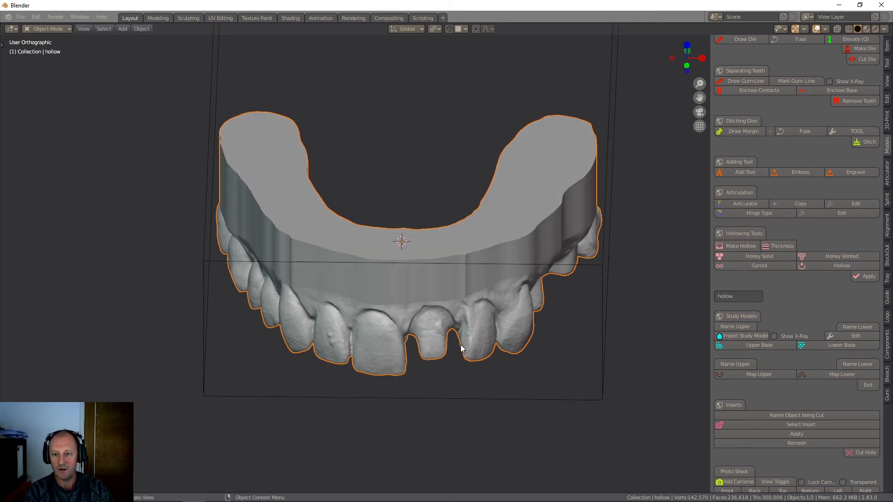
{"action": "left_click", "coordinate": [750, 267]}
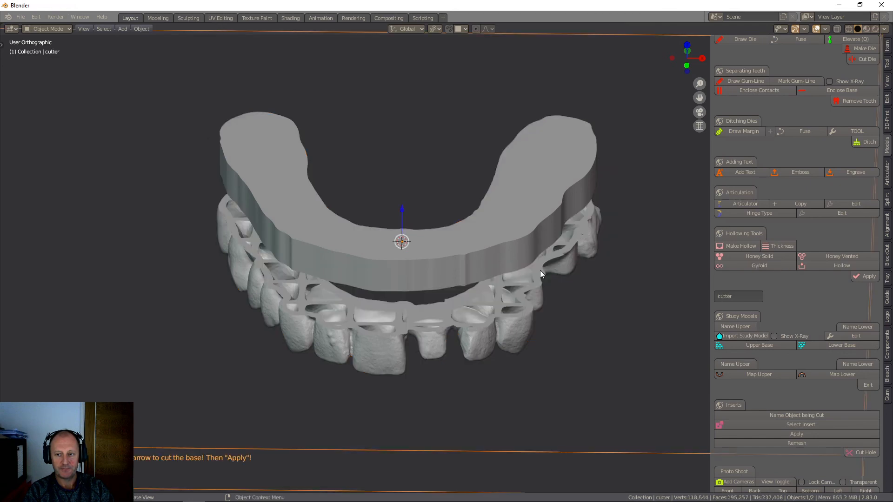
Raise the cutter about 11.3 mm to slice the top off the upper base, inspect the gyroid openings, and apply the cut
{"action": "mouse_move", "coordinate": [436, 297]}
{"action": "middle_mouse_down"}
{"action": "mouse_move", "coordinate": [436, 288]}
{"action": "mouse_move", "coordinate": [437, 297]}
{"action": "middle_mouse_up"}
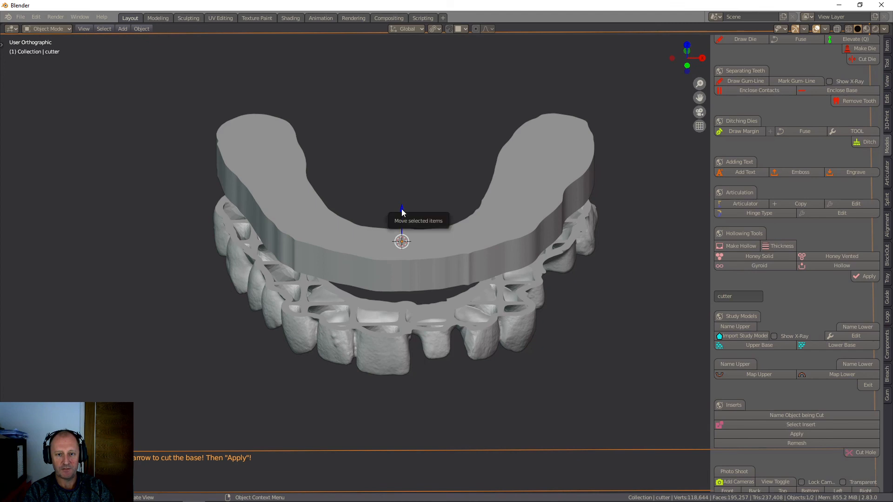
{"action": "left_click_drag", "start_coordinate": [403, 212], "coordinate": [400, 146]}
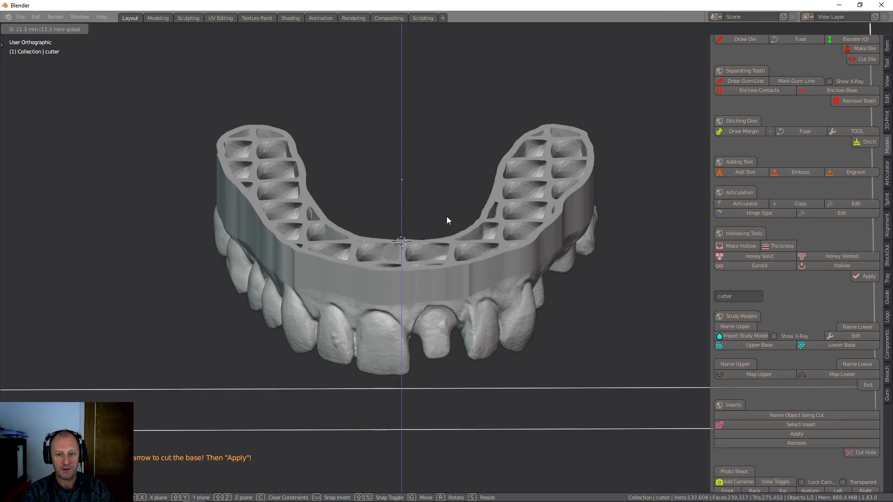
{"action": "middle_click_drag", "start_coordinate": [447, 216], "coordinate": [465, 226]}
{"action": "scroll", "coordinate": [447, 255], "scroll_direction": "up", "scroll_amount": 4}
{"action": "scroll", "coordinate": [414, 241], "scroll_direction": "down", "scroll_amount": 5}
{"action": "middle_click_drag", "start_coordinate": [414, 241], "coordinate": [429, 209]}
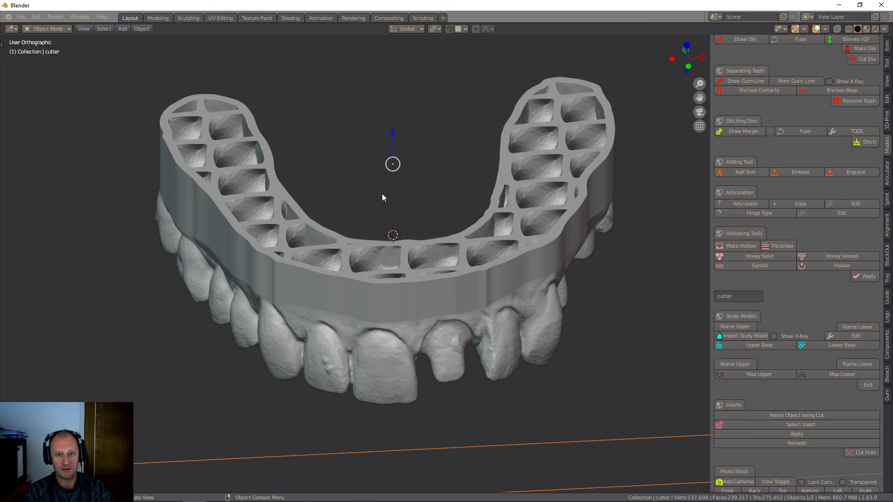
{"action": "middle_click_drag", "start_coordinate": [401, 220], "coordinate": [561, 251]}
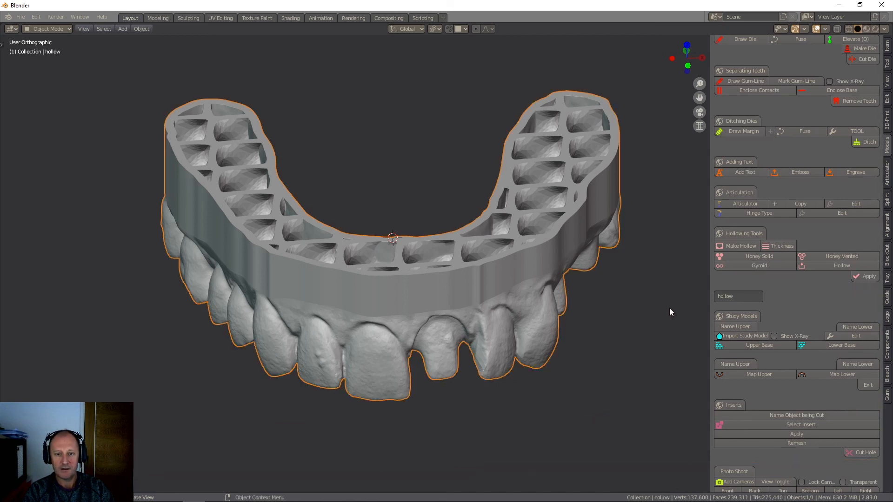
Unhide the lower model and view it together with the gyroid-filled upper model from the front
{"action": "middle_click_drag", "start_coordinate": [628, 348], "coordinate": [599, 391]}
{"action": "middle_click_drag", "start_coordinate": [545, 332], "coordinate": [573, 309]}
{"action": "scroll", "coordinate": [559, 315], "scroll_direction": "down", "scroll_amount": 5}
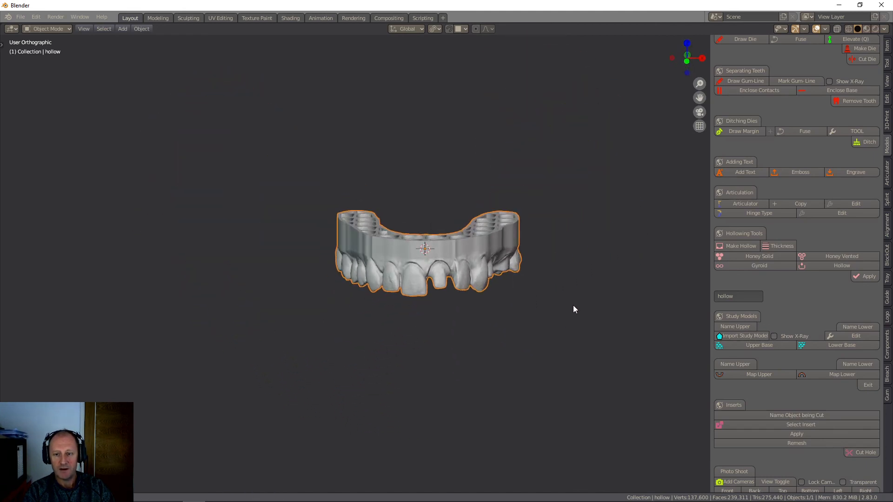
{"action": "key", "text": "alt+h"}
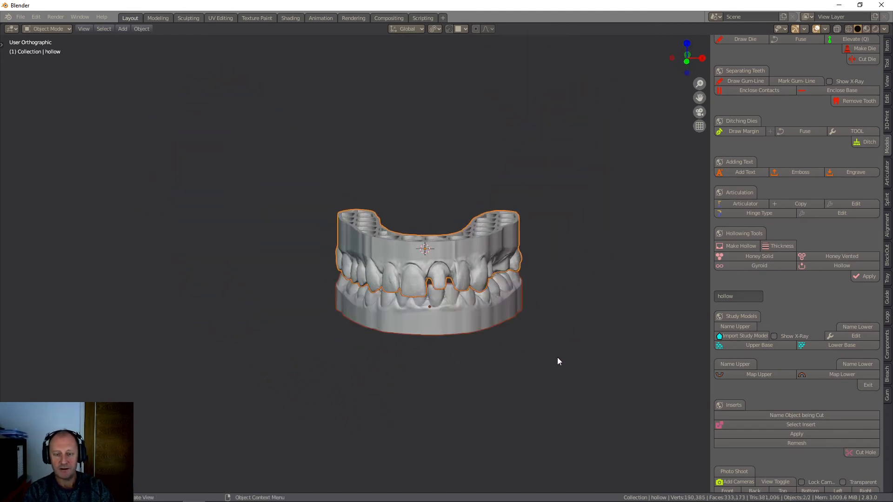
{"action": "middle_click_drag", "start_coordinate": [558, 357], "coordinate": [537, 348]}
{"action": "scroll", "coordinate": [539, 333], "scroll_direction": "up", "scroll_amount": 4}
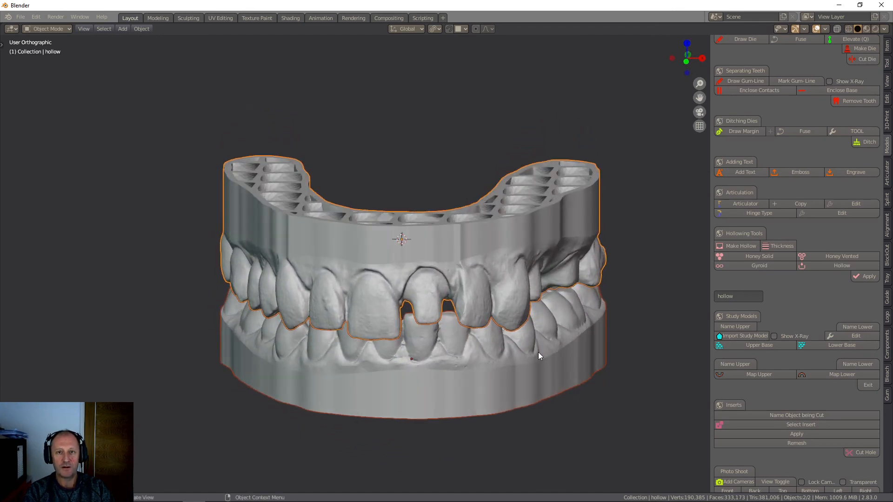